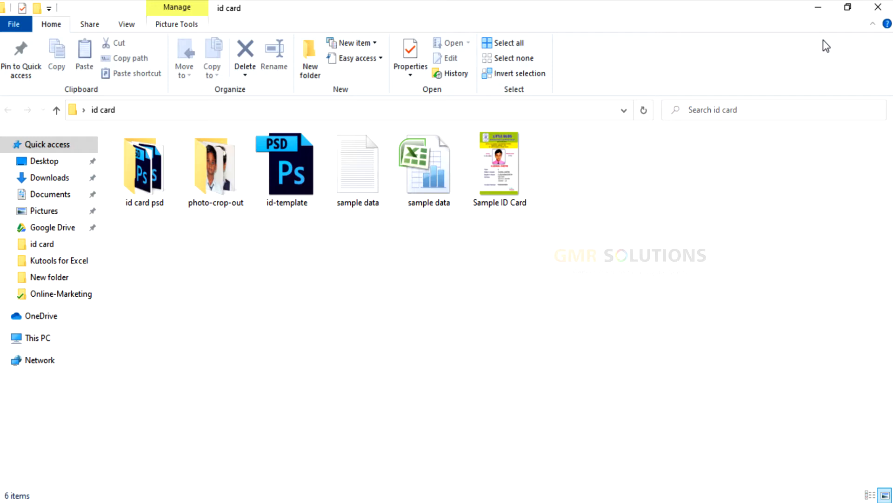
Step: Open the id-template_Data Set 1 PSD from the id card psd folder in Photoshop
double_click(146, 195)
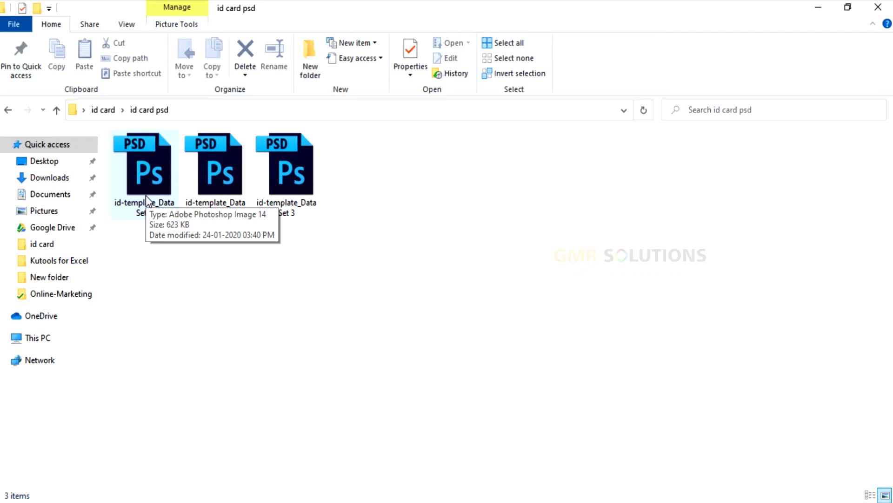
left_click_drag(313, 240, 117, 161)
left_click(203, 243)
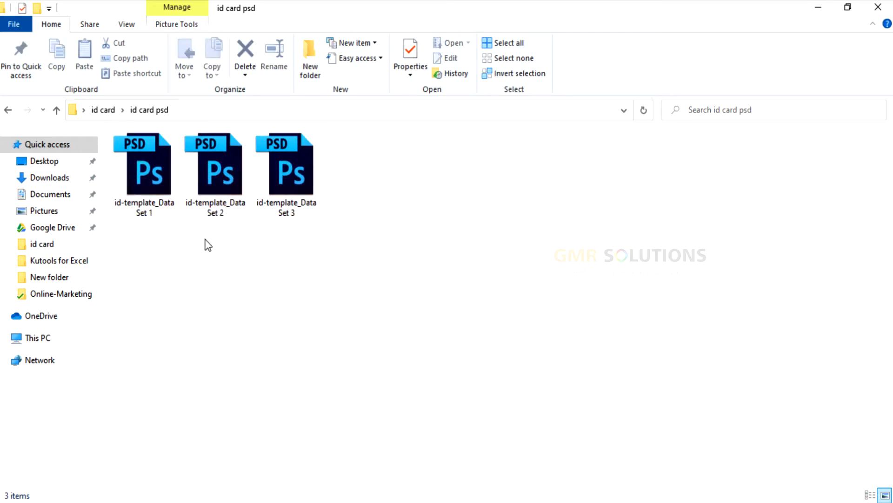
left_click(155, 173)
double_click(155, 173)
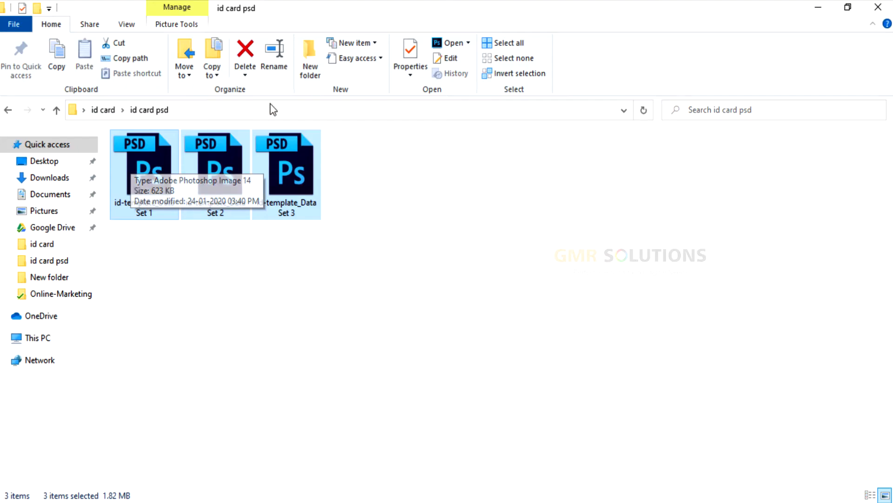
left_click(428, 205)
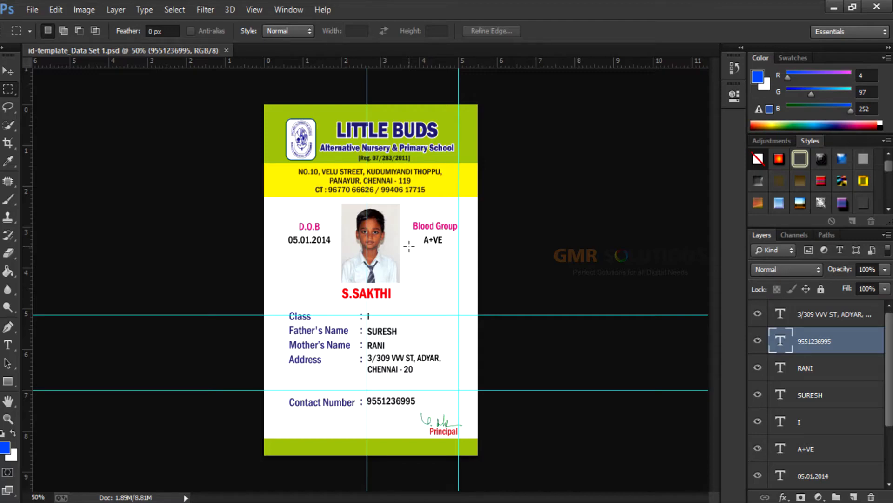
key("alt+Tab")
key("alt+Tab")
Step: Show the enlarged list of actions and create a new action set named "psd to jpg"
left_click(289, 10)
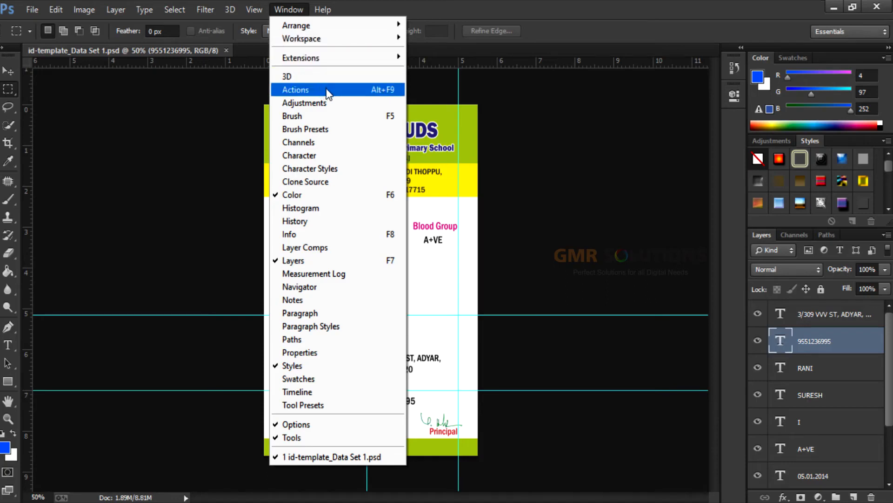
left_click(328, 91)
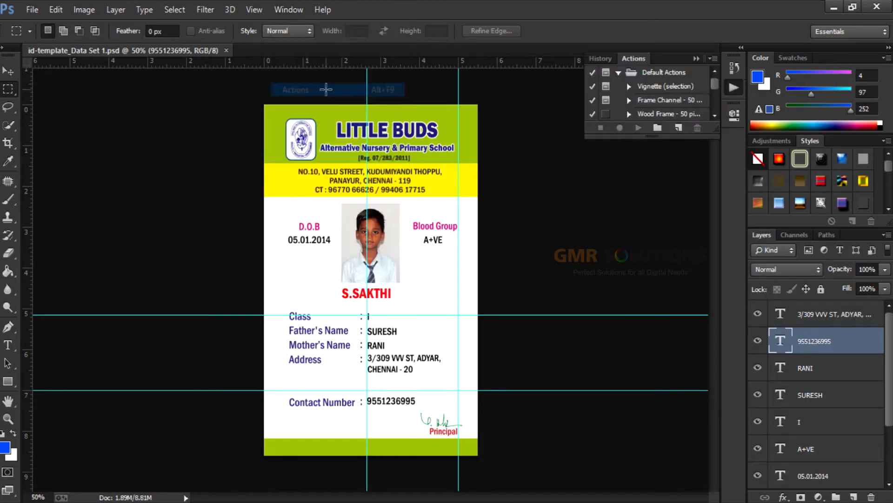
left_click_drag(657, 136, 657, 345)
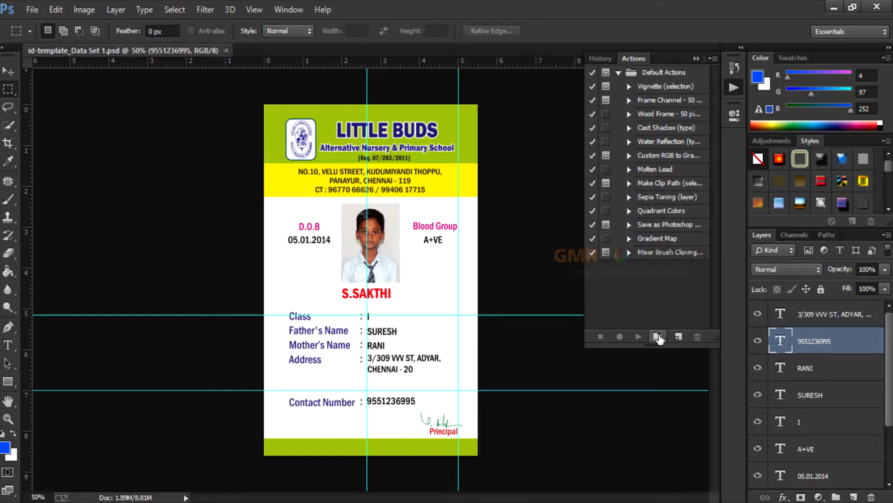
left_click(657, 336)
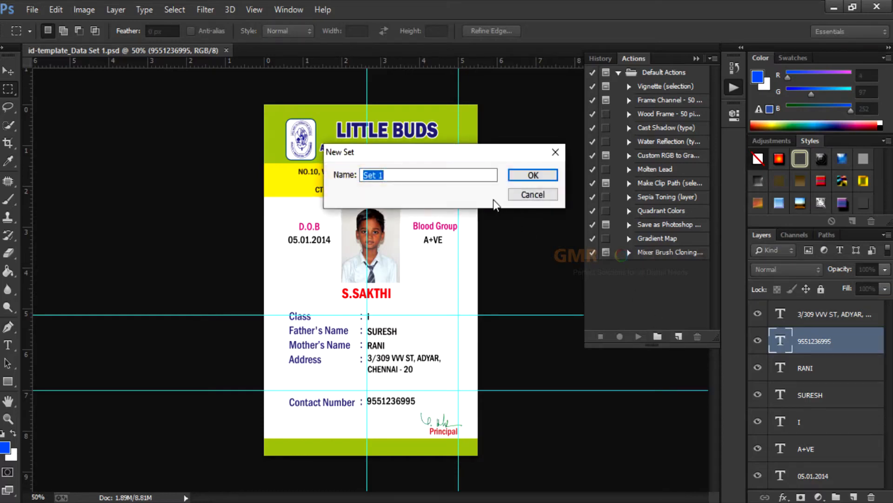
type("psd to jpg")
left_click(543, 176)
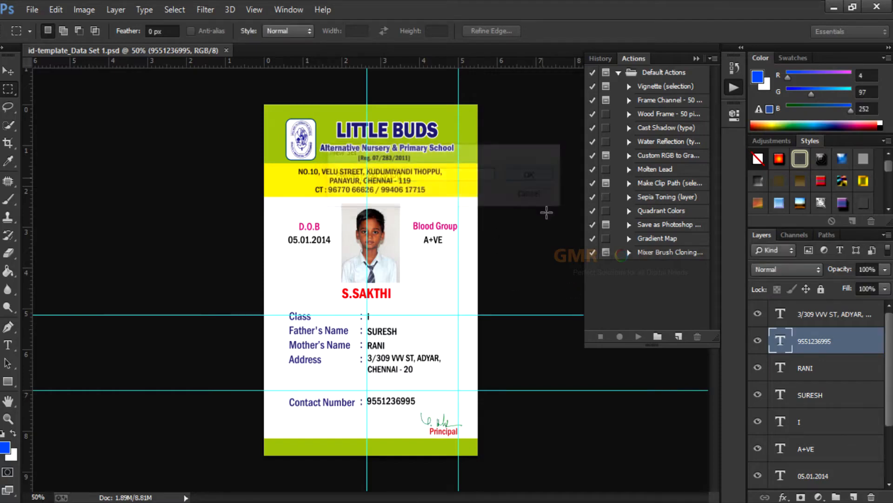
Step: Create a new action named "psd to jpg" in the psd to jpg set and start recording it
left_click(678, 336)
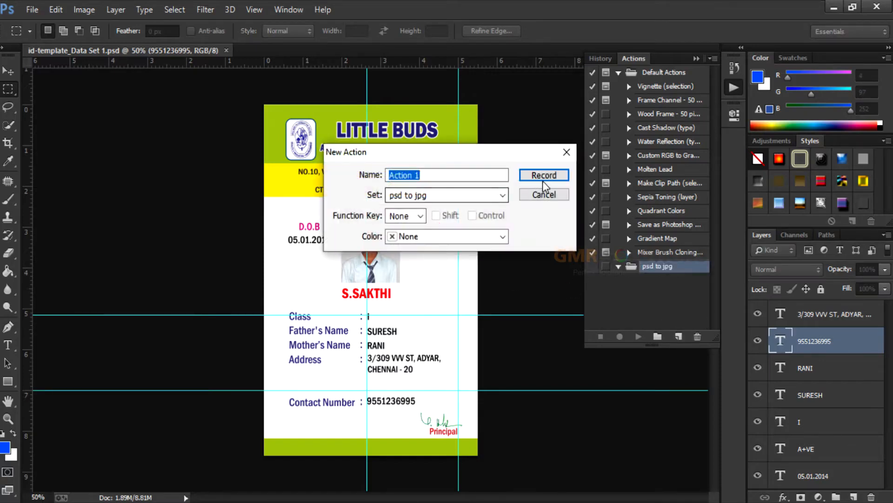
type("psd ")
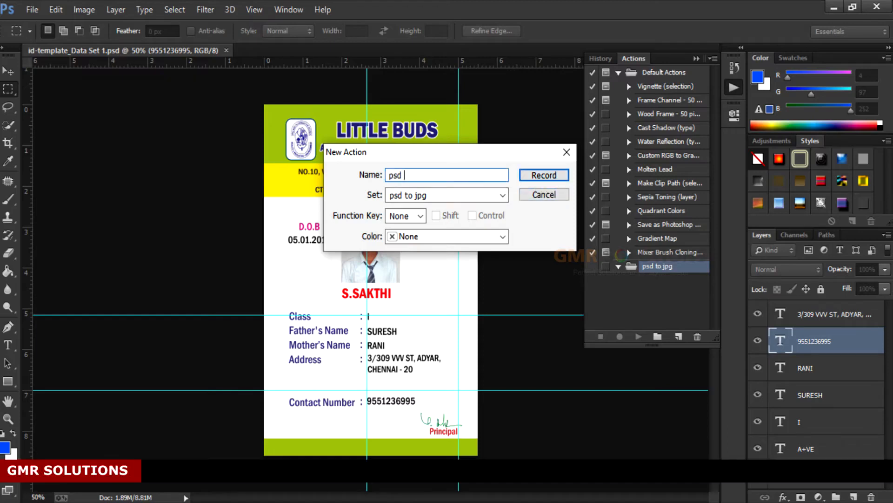
type("to jp")
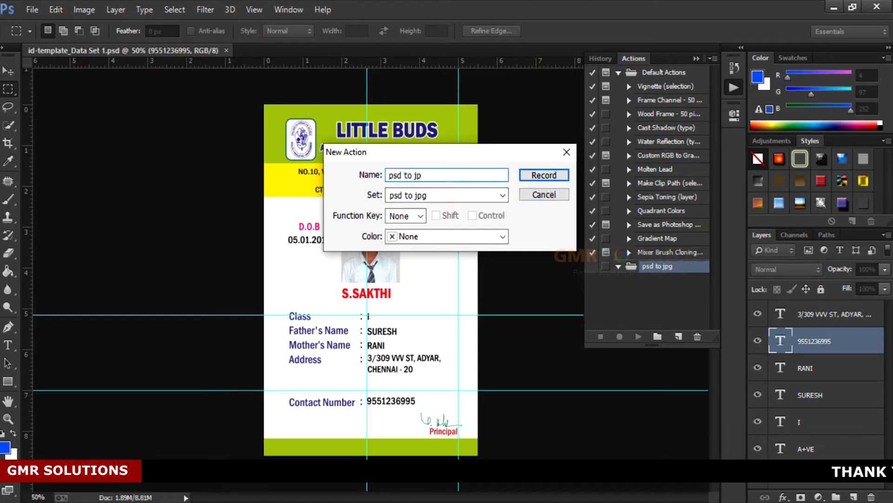
type("g")
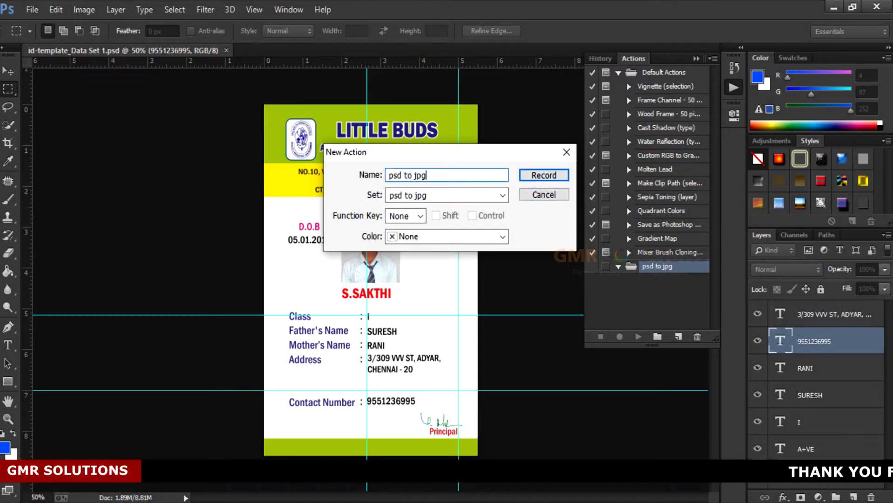
left_click(552, 181)
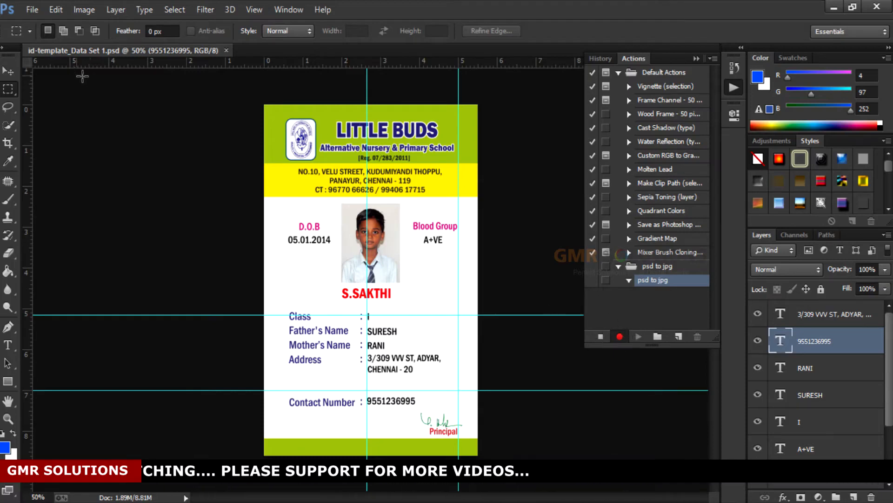
Step: Save the ID card as a JPEG in the id card psd folder with quality 12 (Maximum) and Baseline ("Standard") format
left_click(32, 10)
left_click(80, 174)
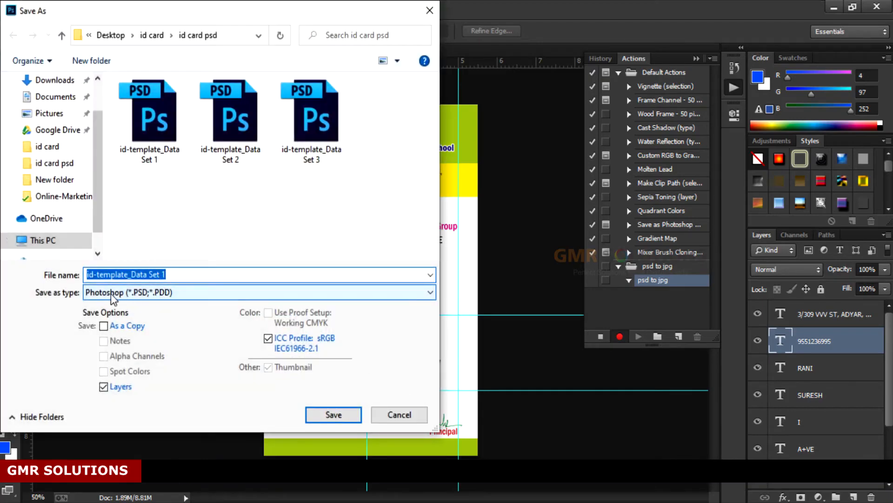
left_click(134, 294)
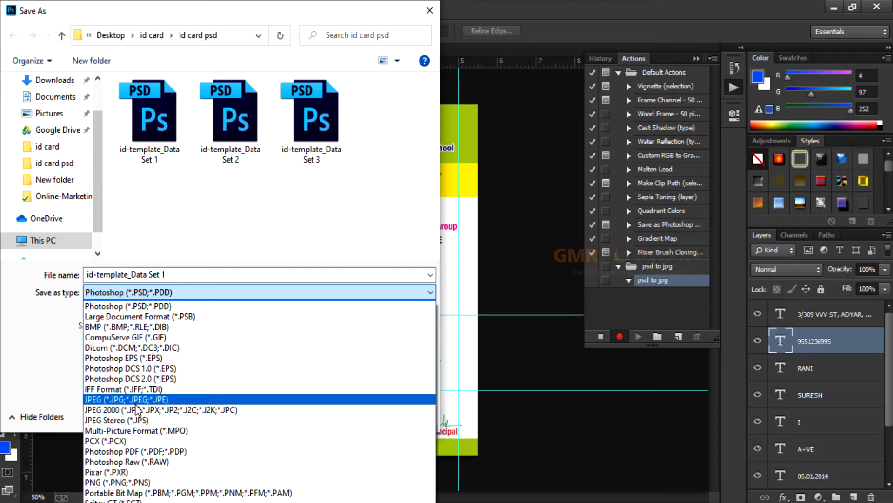
left_click(136, 401)
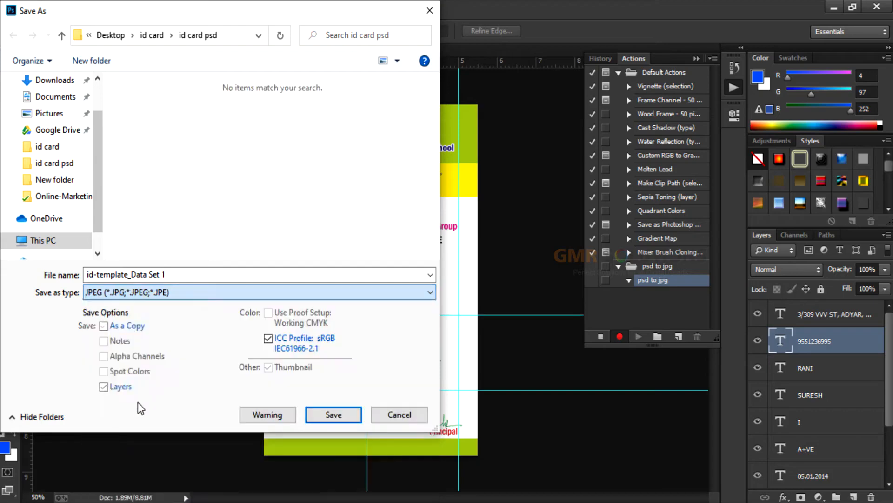
left_click(334, 415)
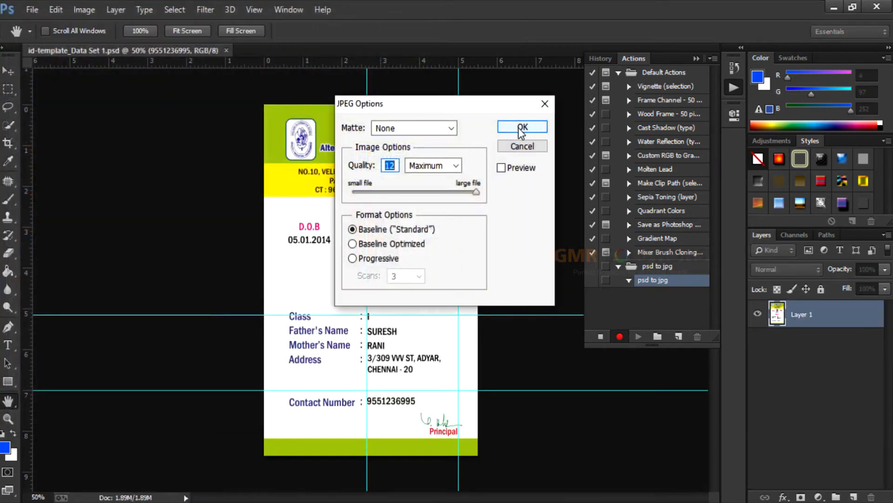
left_click(523, 129)
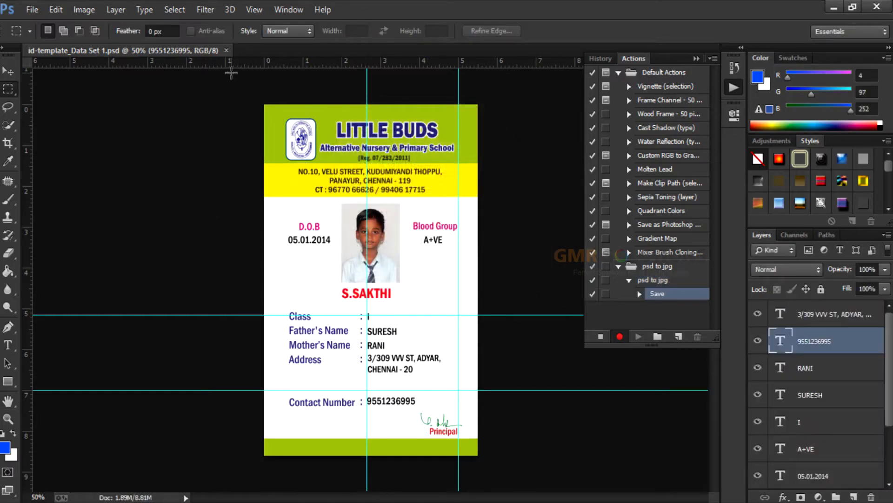
Step: Finish recording the action by closing the card document, and check the settings of its recorded Save step
left_click(226, 50)
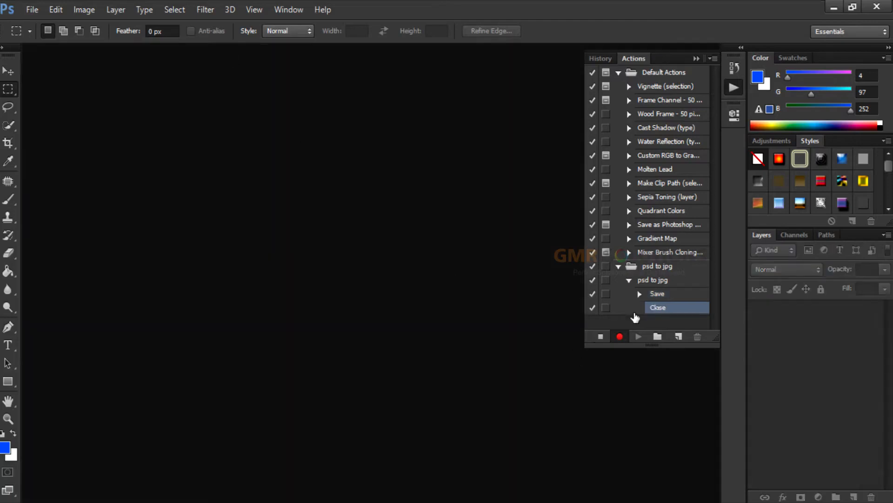
left_click(601, 339)
left_click(640, 295)
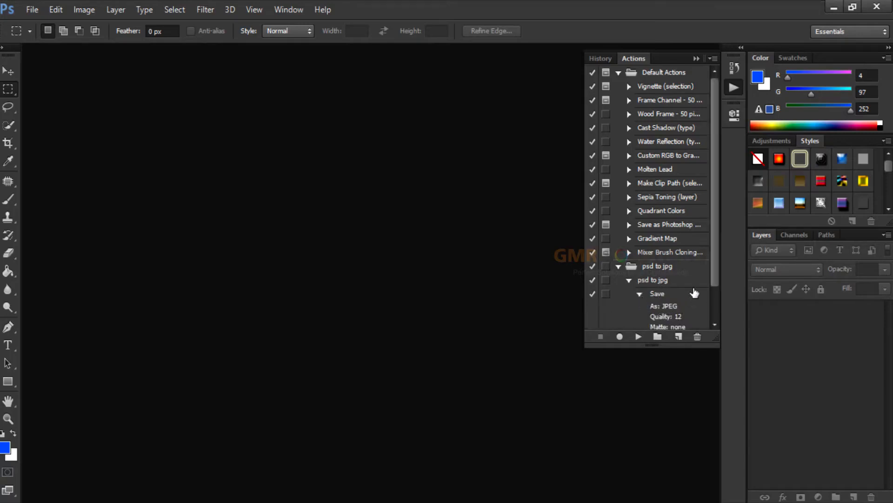
scroll(693, 297, "down", 2)
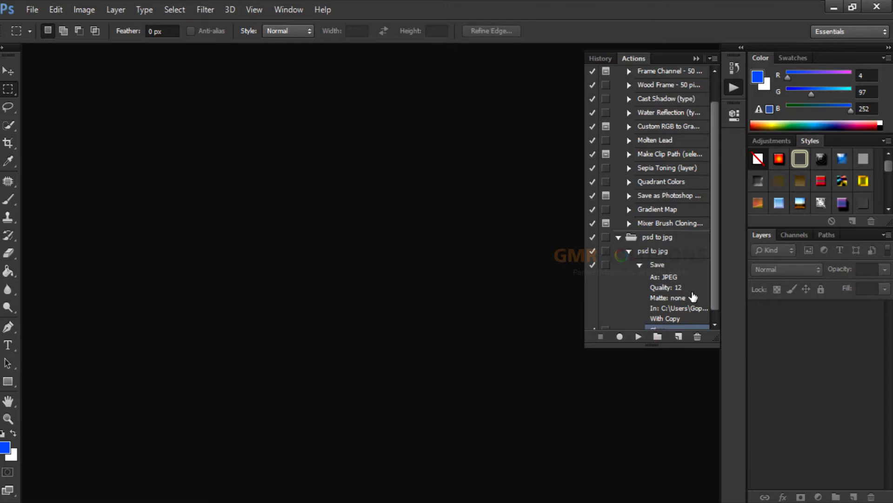
left_click(640, 266)
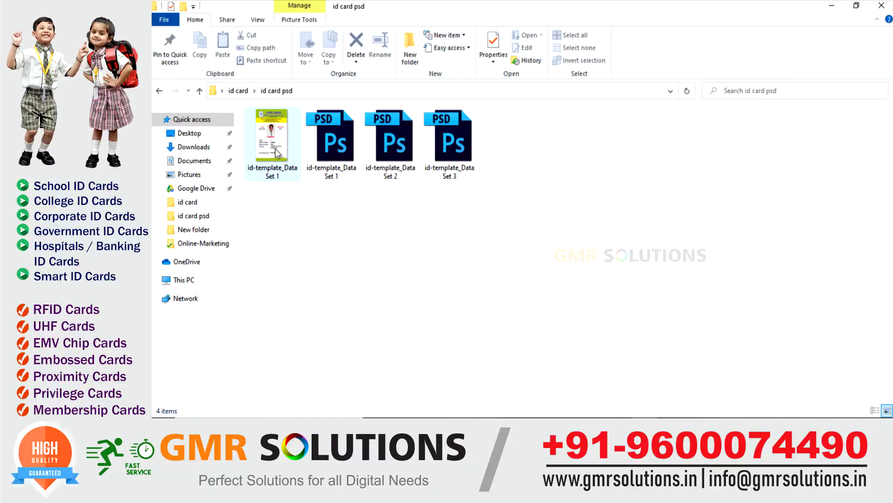
Step: Delete the id-template_Data Set 1 JPEG from the id card psd folder in File Explorer, and return to Photoshop
left_click(277, 153)
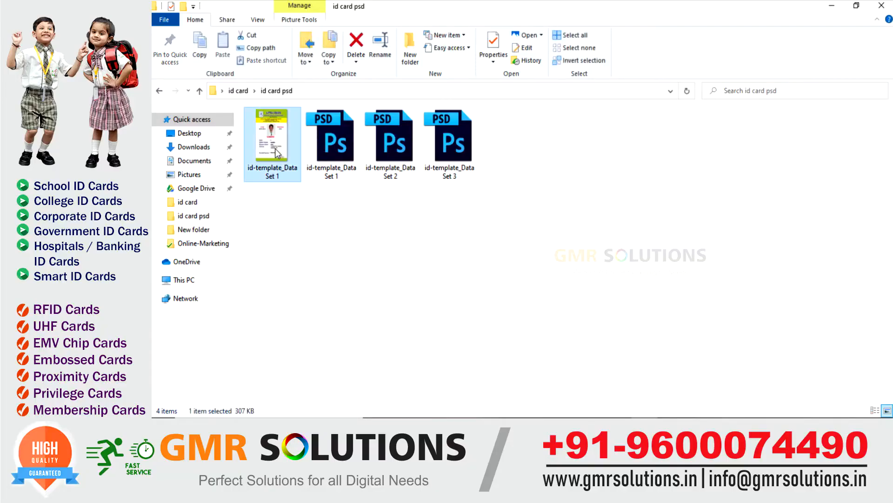
key("Delete")
key("alt+Tab")
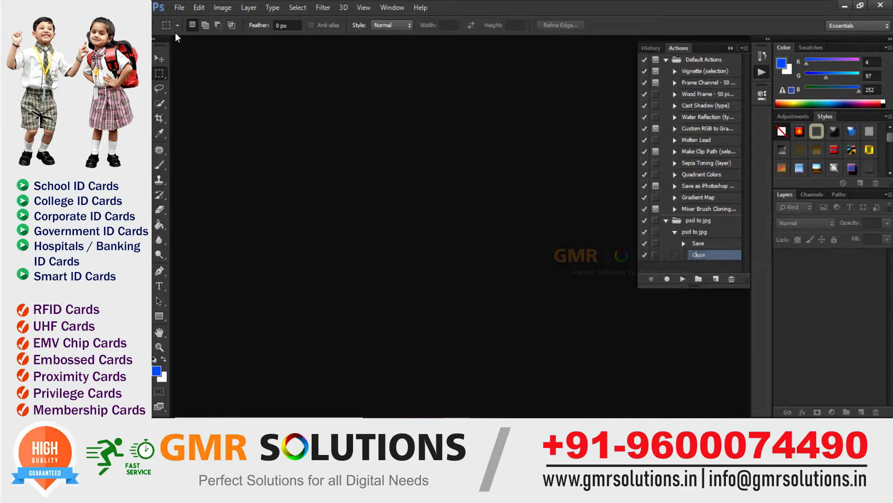
Step: Start a Batch automation that plays the psd to jpg action from the psd to jpg set
left_click(179, 7)
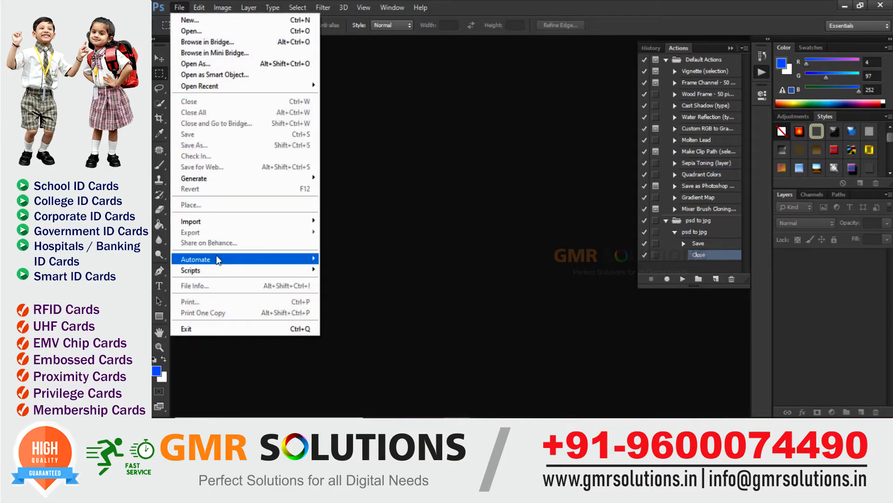
mouse_move(219, 258)
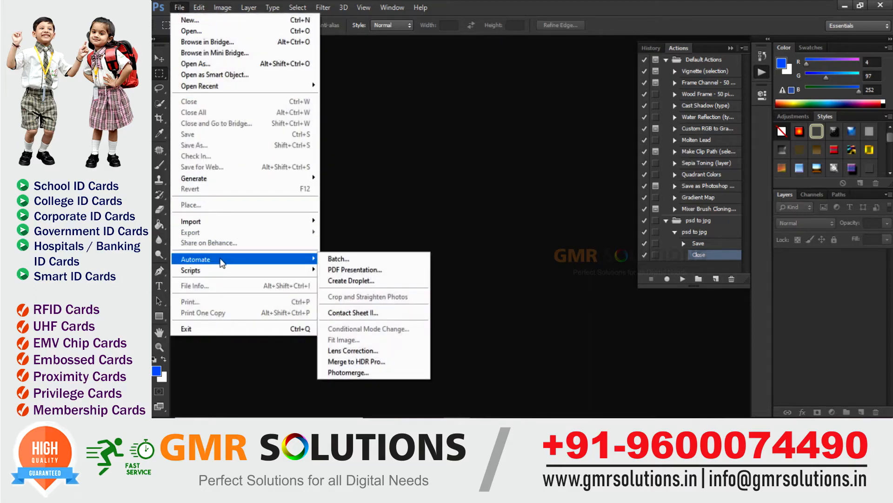
left_click(346, 263)
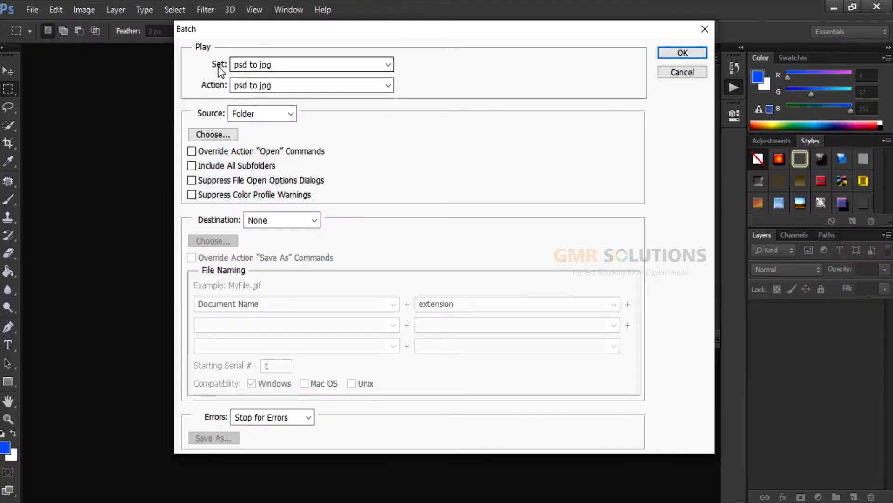
left_click(274, 69)
left_click(275, 70)
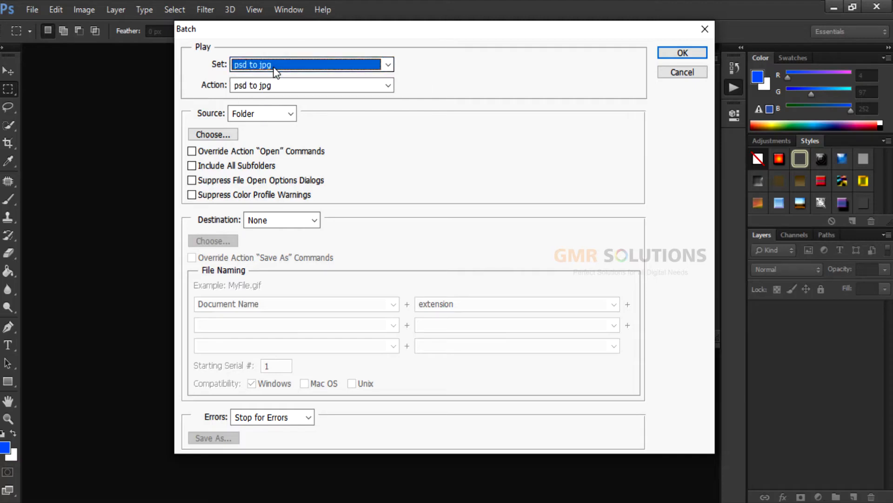
left_click(276, 70)
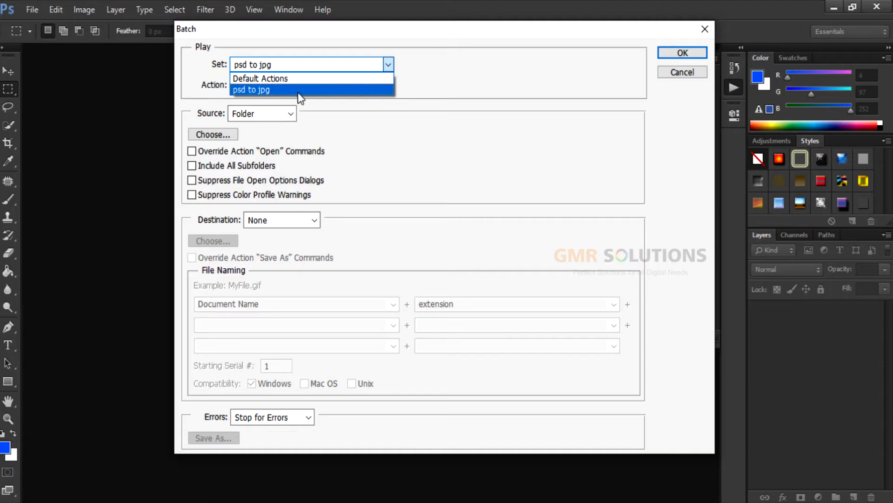
left_click(299, 93)
left_click(287, 66)
left_click(291, 90)
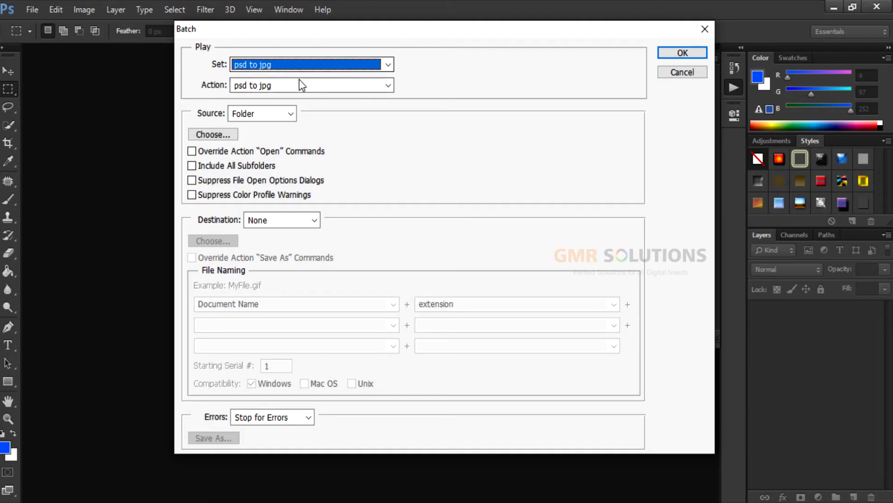
double_click(300, 82)
left_click(301, 118)
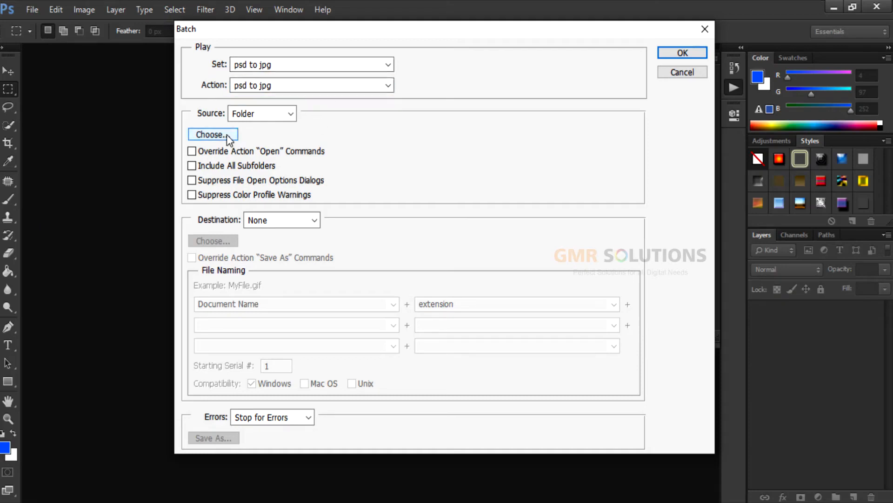
Step: Set the batch source folder to id card psd inside the id card folder
left_click(227, 135)
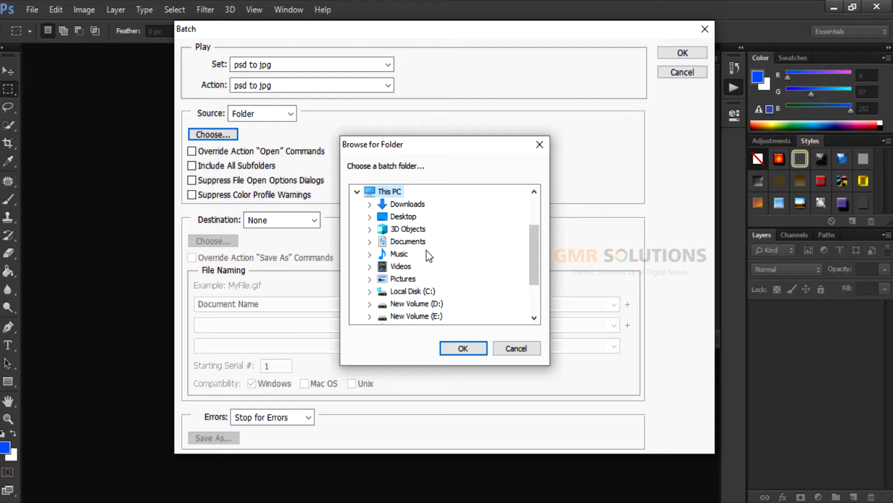
scroll(426, 252, "down", 2)
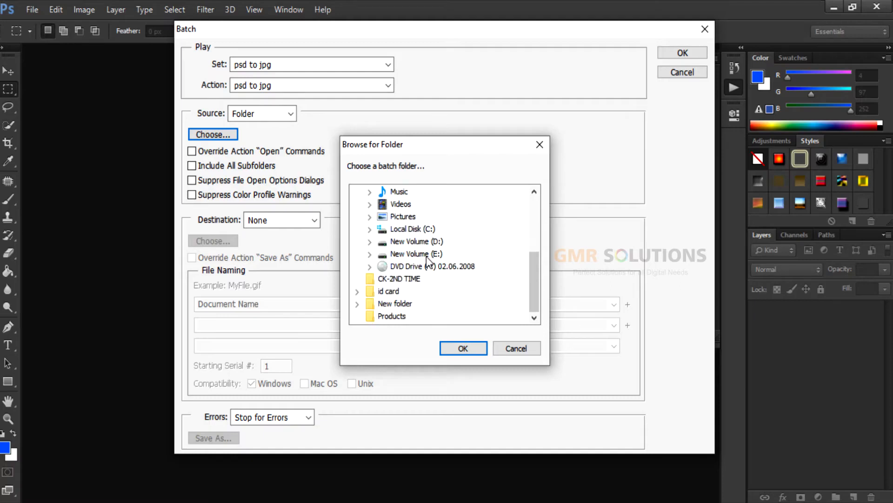
left_click(357, 291)
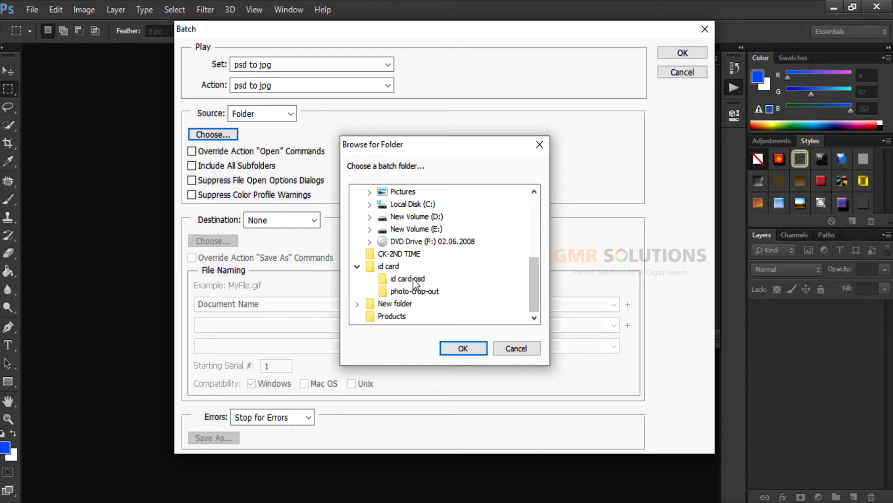
left_click(415, 278)
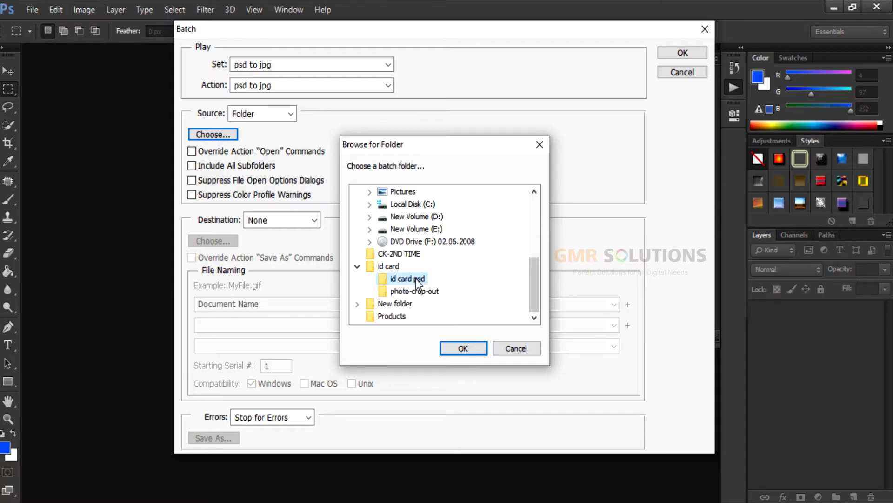
left_click(463, 348)
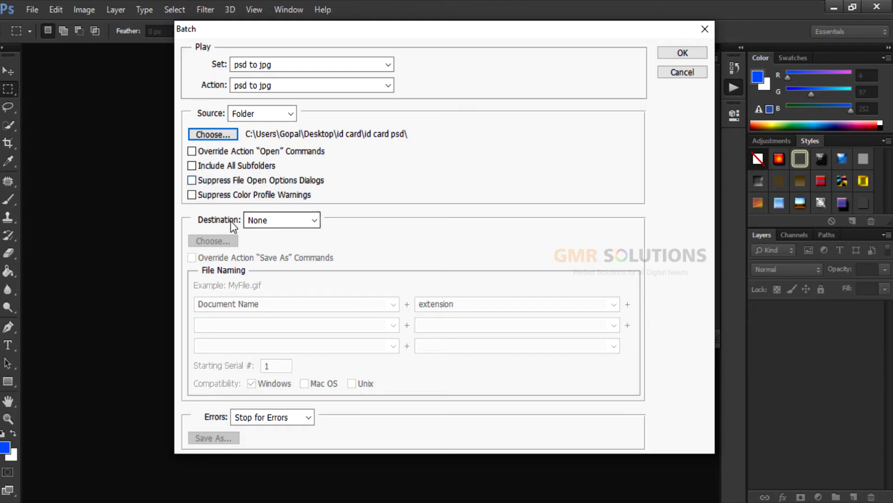
Step: Set the batch destination to Save and Close, and run the batch
left_click(286, 223)
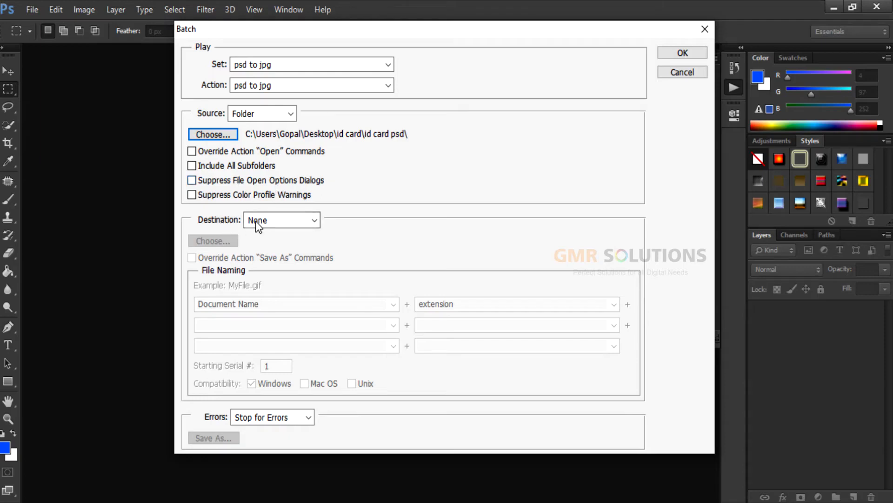
left_click(292, 217)
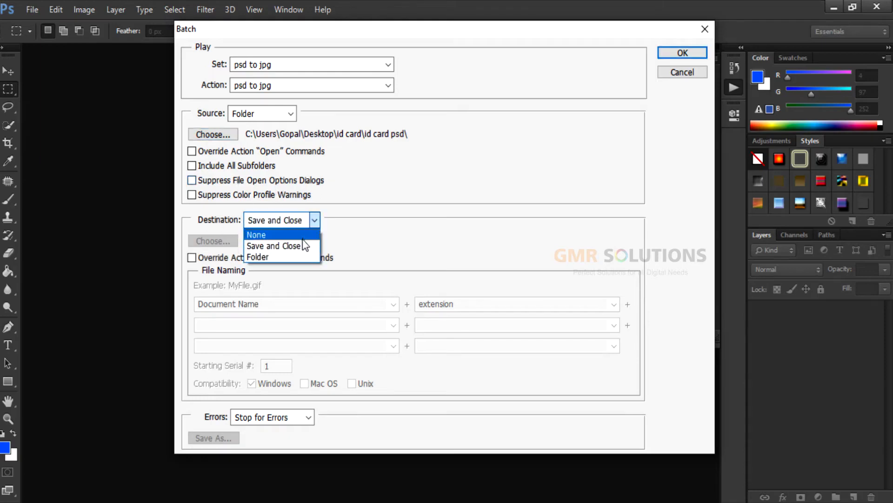
left_click(275, 245)
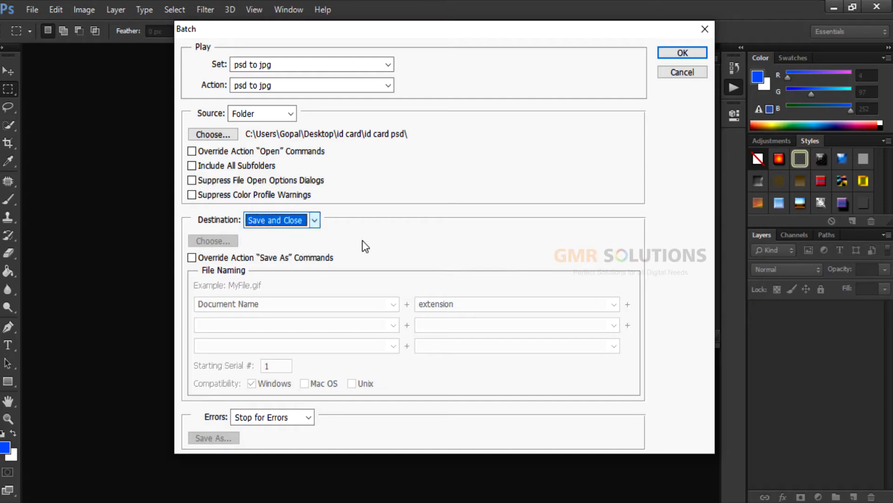
left_click(688, 52)
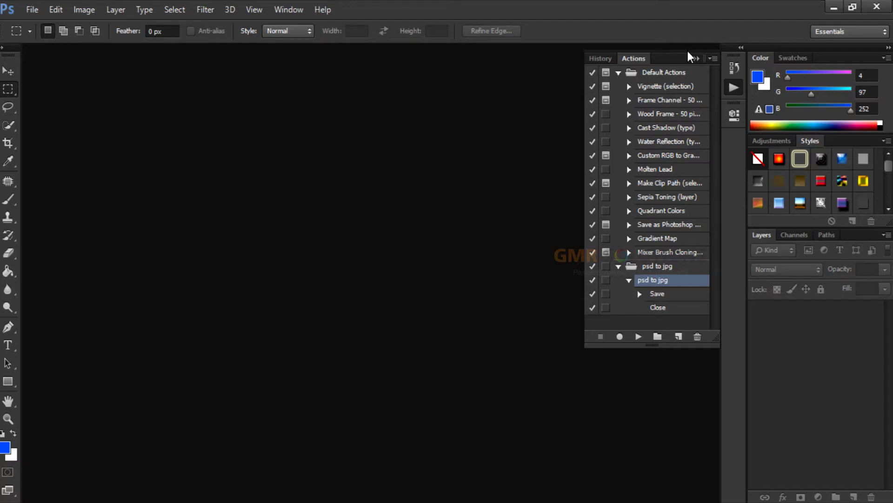
Step: Switch to File Explorer and create a folder named id card design jpg inside the id card psd folder
left_click(540, 478)
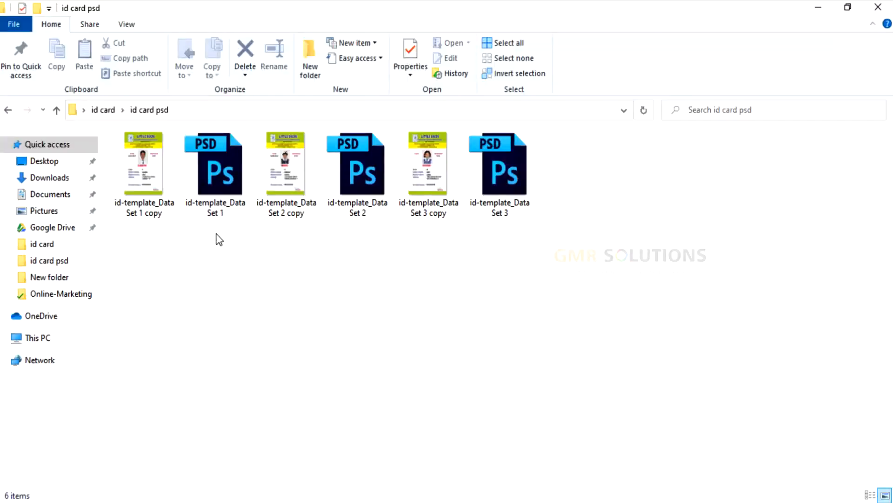
left_click(220, 177)
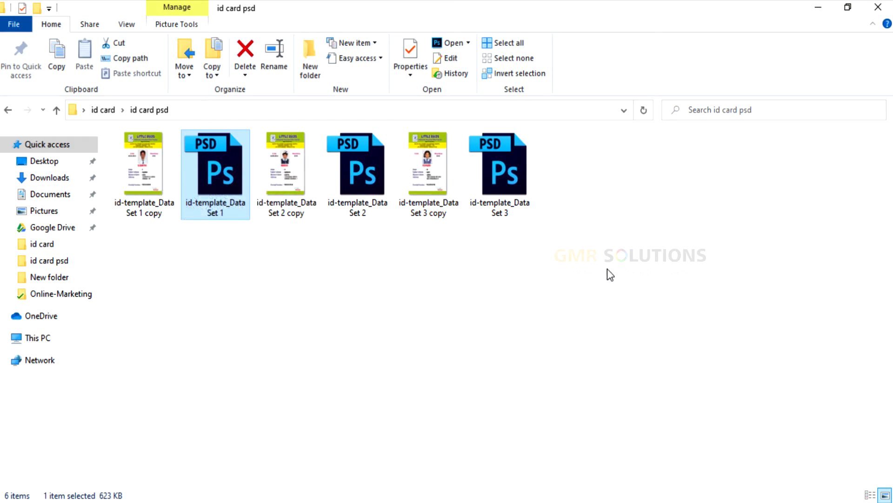
left_click_drag(604, 243, 134, 140)
left_click(223, 244)
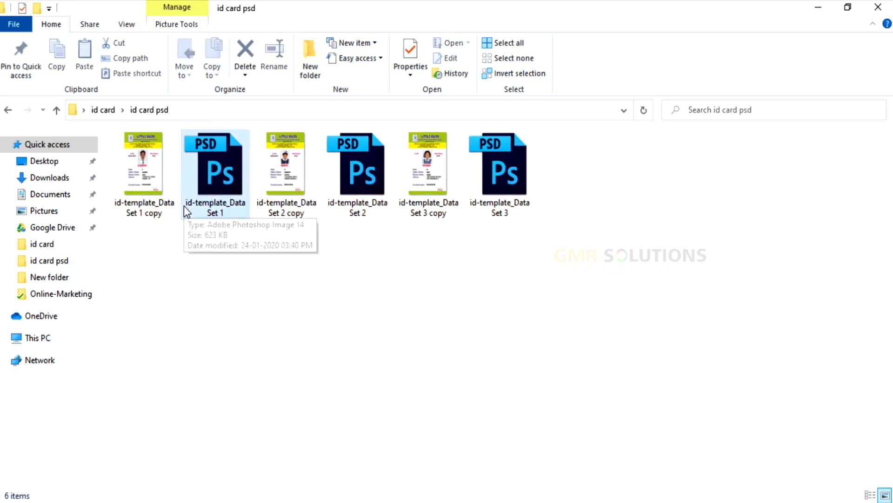
mouse_move(383, 219)
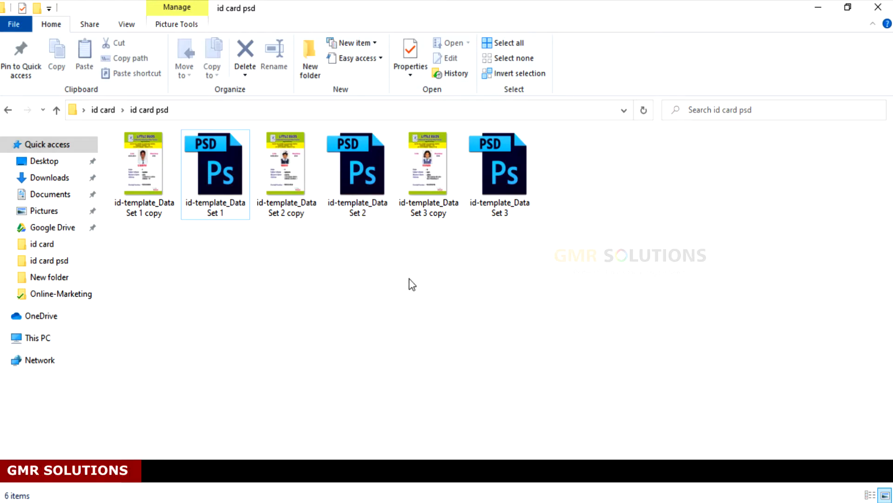
right_click(538, 280)
mouse_move(578, 450)
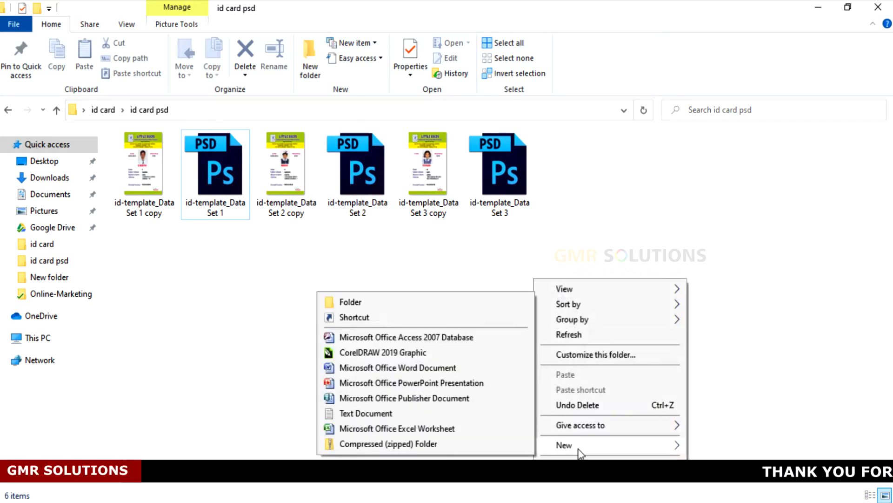
left_click(417, 301)
type("id card design j")
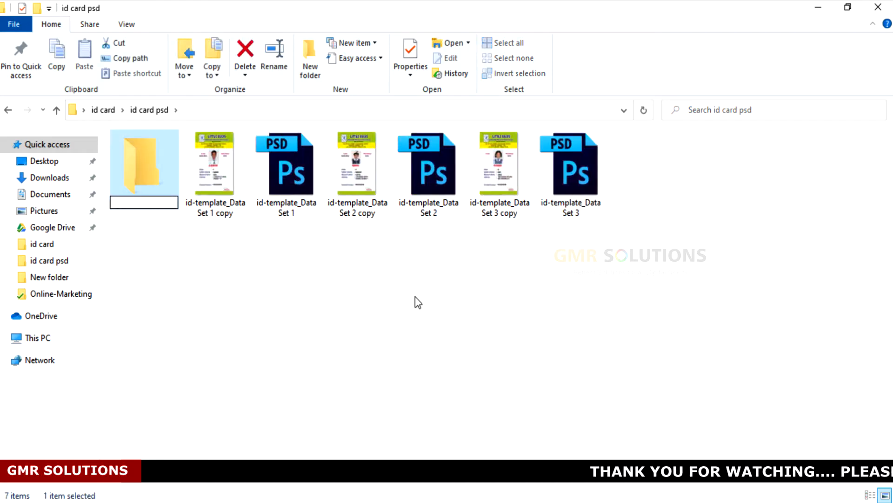
type("pg")
key("Return")
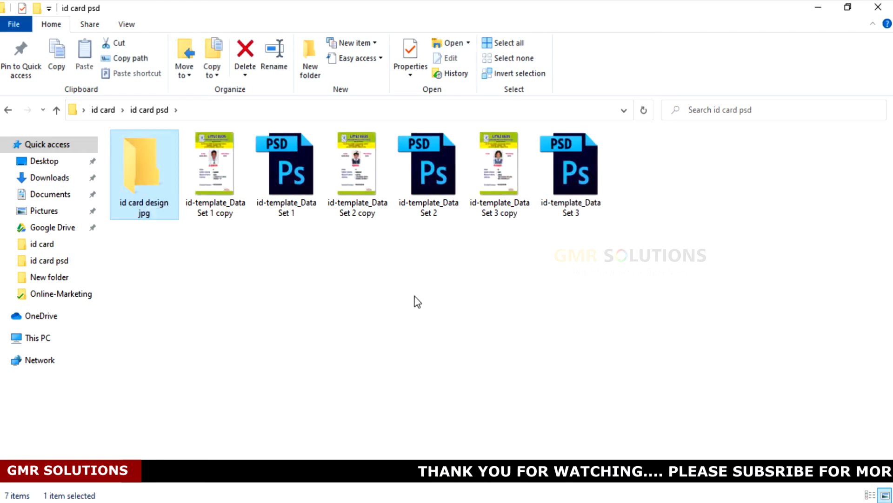
Step: Move the JPEG copies of id-template_Data Set 1, 2 and 3 into the id card design jpg folder
left_click(222, 191)
left_click(345, 191, "ctrl")
left_click(492, 186, "ctrl")
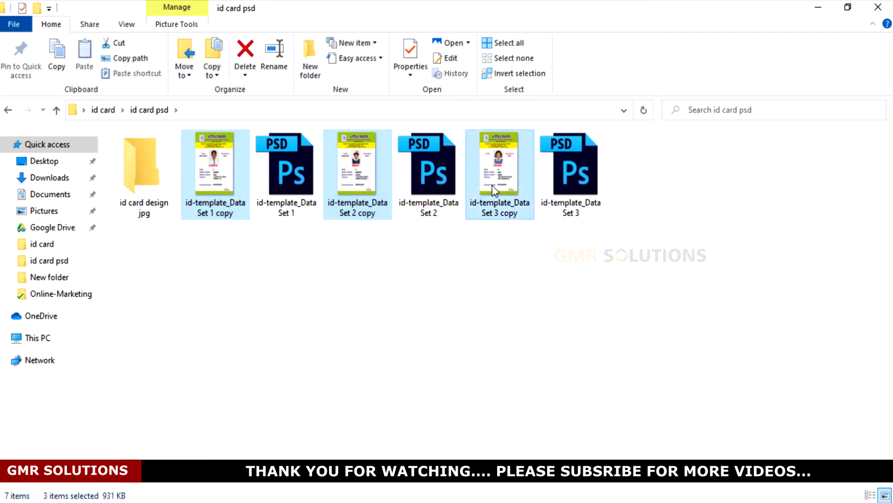
left_click_drag(386, 212, 167, 183)
Step: Open the id card design jpg folder and display its files as large icons
double_click(167, 182)
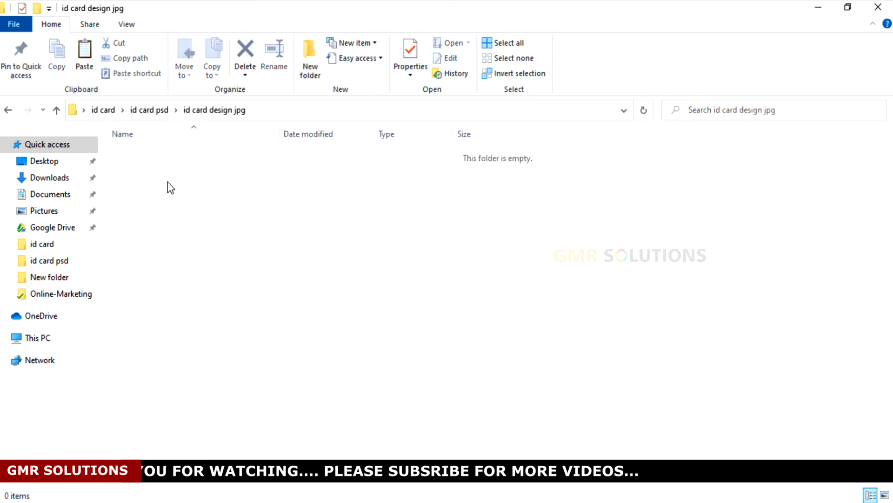
left_click(253, 237)
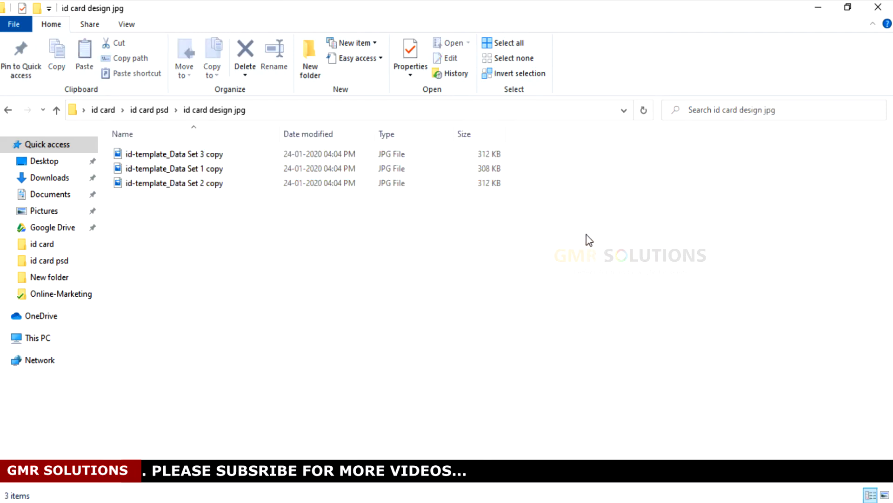
left_click_drag(593, 230, 438, 207)
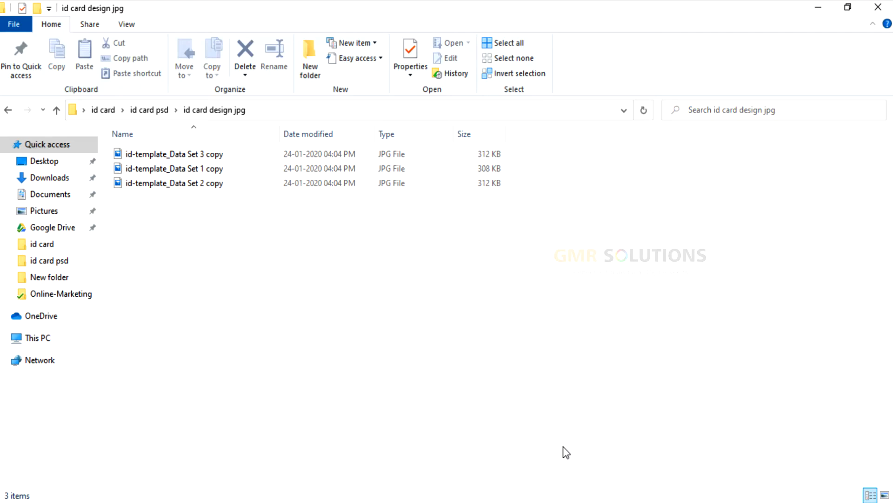
left_click(127, 24)
left_click(191, 43)
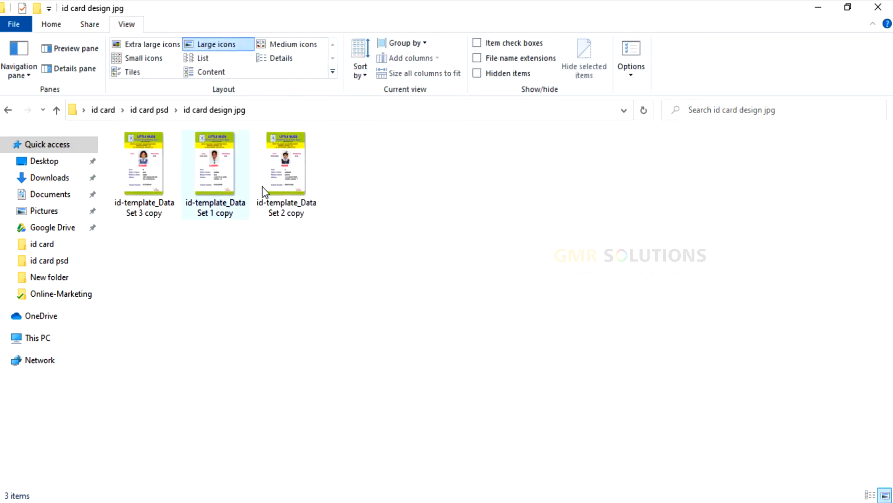
Step: Copy all three ID card JPEGs and paste them twice into the same folder
left_click_drag(404, 241, 113, 158)
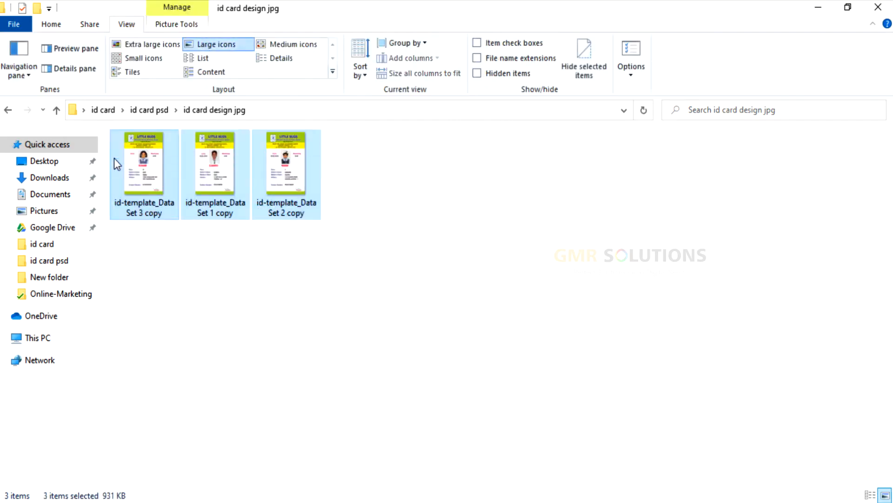
right_click(148, 169)
left_click(179, 421)
right_click(437, 184)
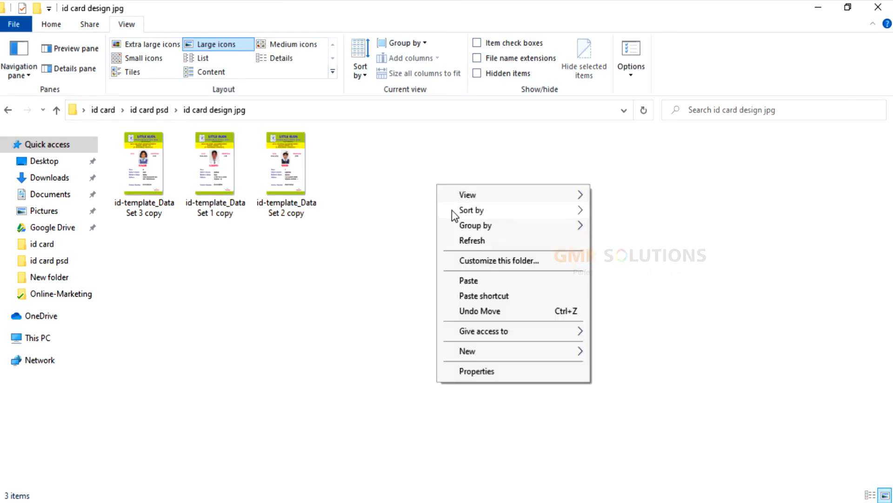
left_click(486, 281)
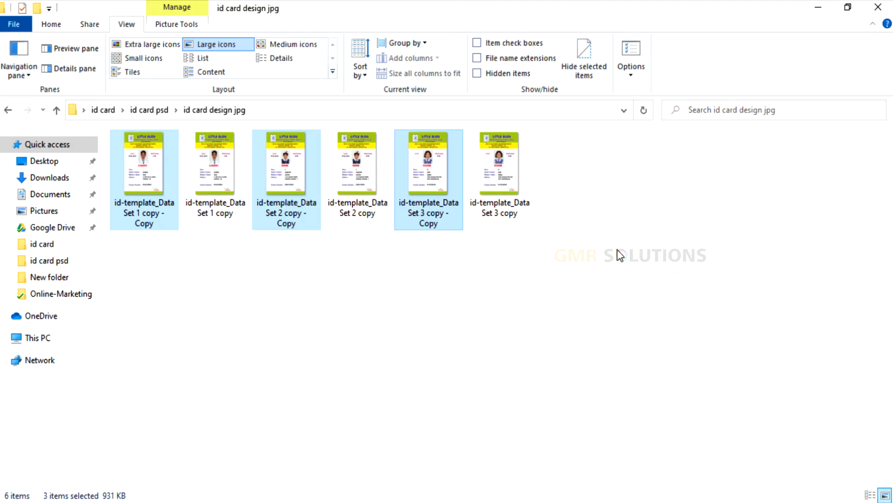
right_click(632, 252)
left_click(665, 344)
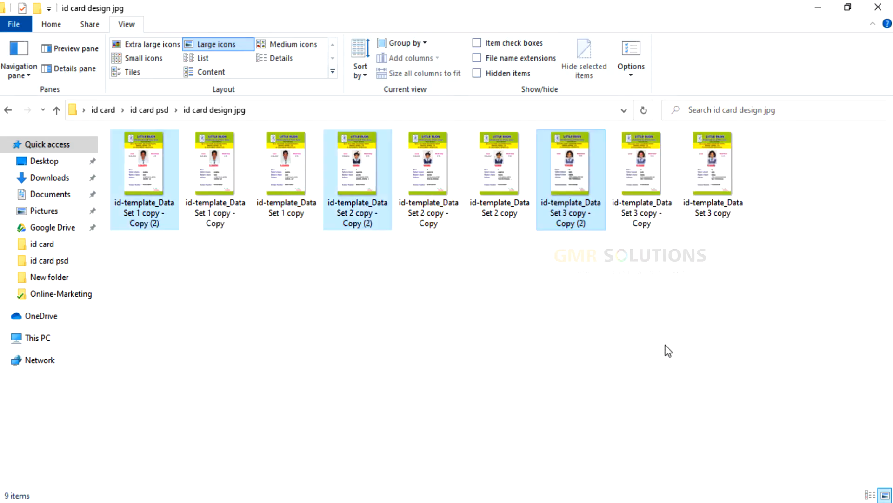
Step: Duplicate the id-template_Data Set 3 copy JPEG once more in the same folder
left_click(722, 176)
key("ctrl+c")
left_click(683, 300)
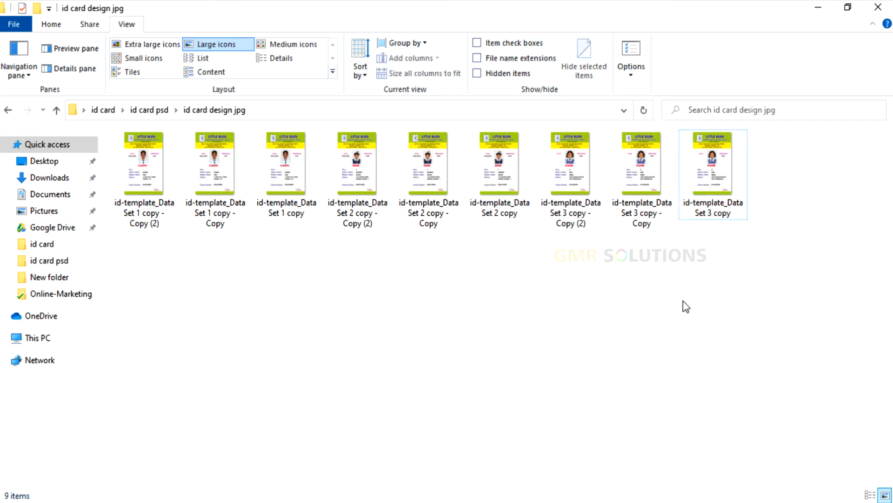
key("ctrl+v")
left_click(677, 319)
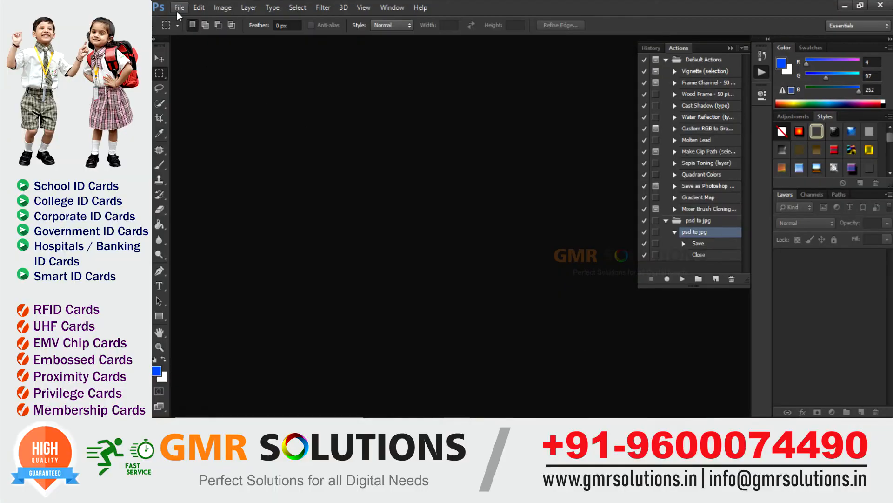
Step: Return to Photoshop and start a Contact Sheet II automation that uses Files as its source images
left_click(32, 9)
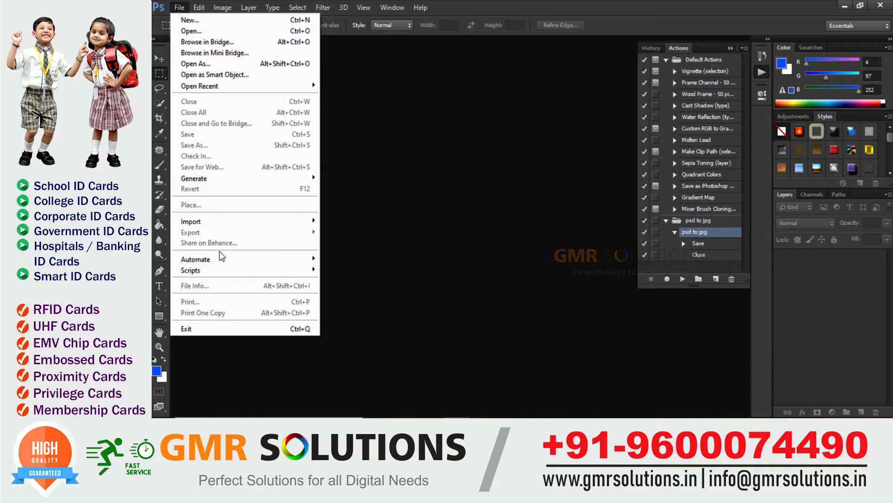
mouse_move(220, 260)
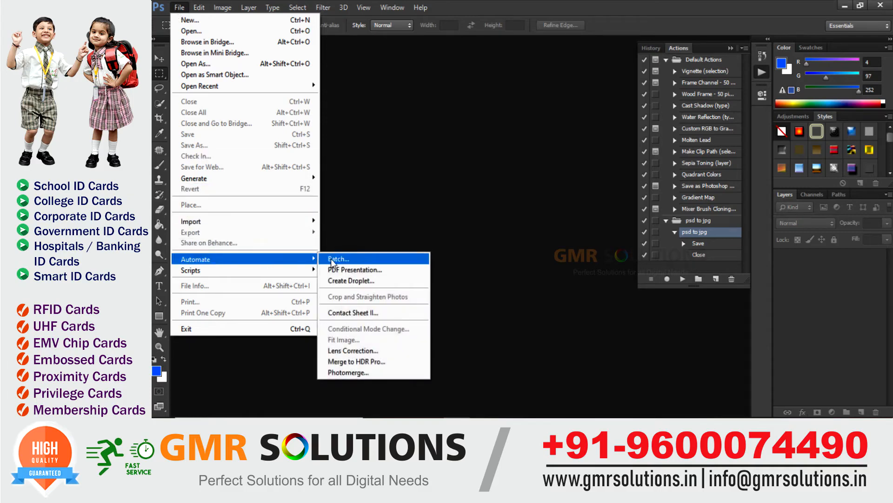
left_click(380, 317)
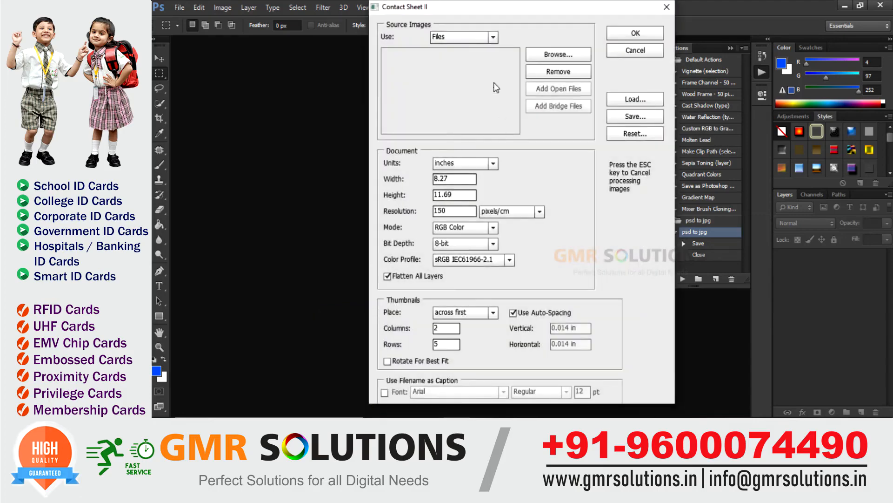
left_click(454, 37)
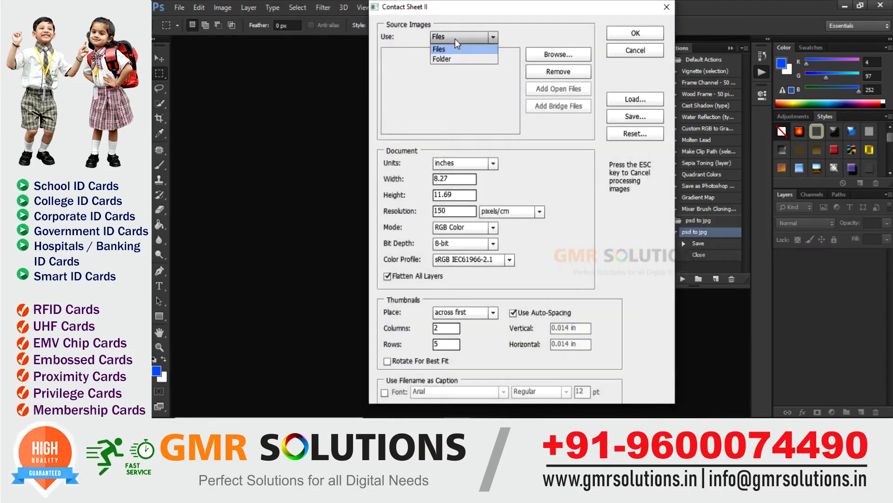
left_click(453, 50)
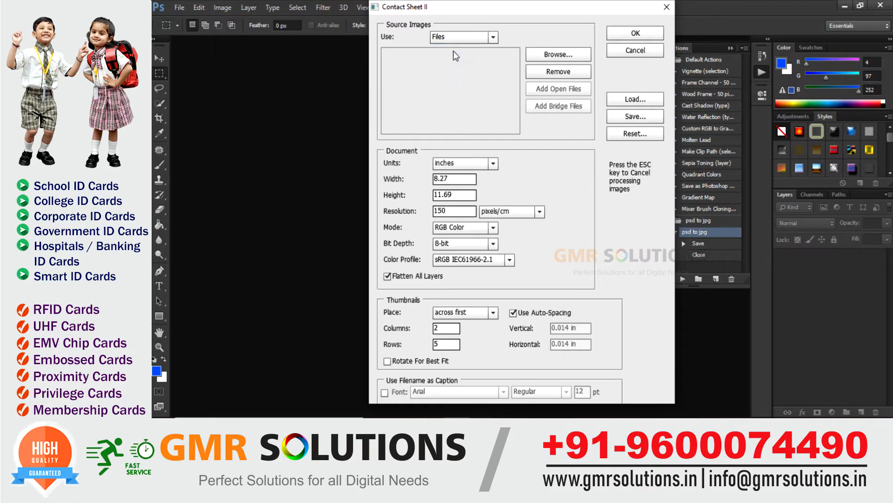
Step: Add all the ID card JPEGs from the id card design jpg folder as the contact sheet's source images
left_click(555, 54)
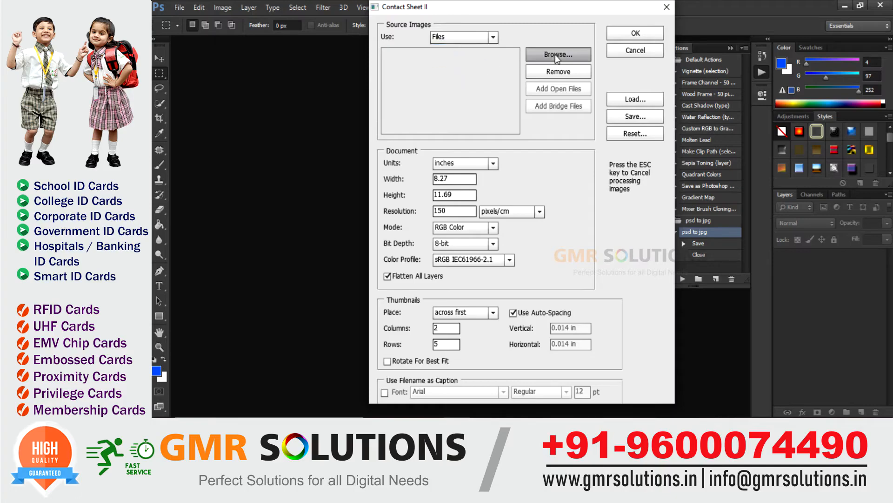
double_click(521, 118)
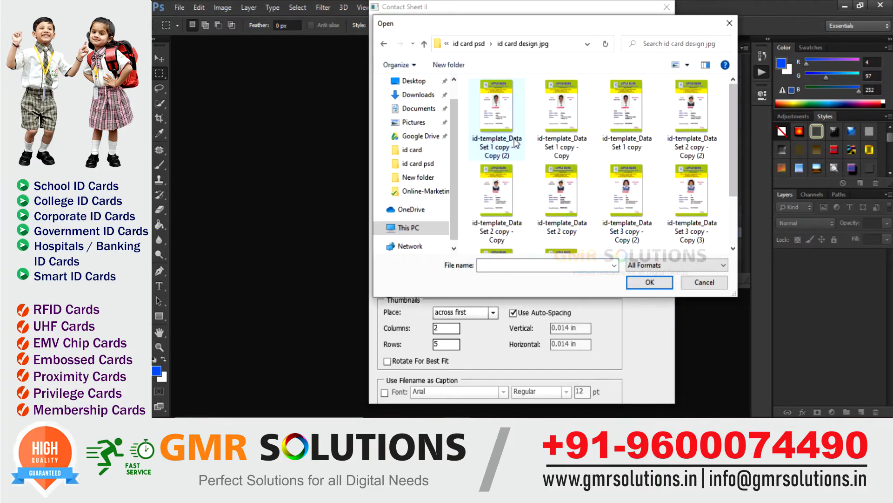
left_click(521, 122)
scroll(607, 172, "down", 2)
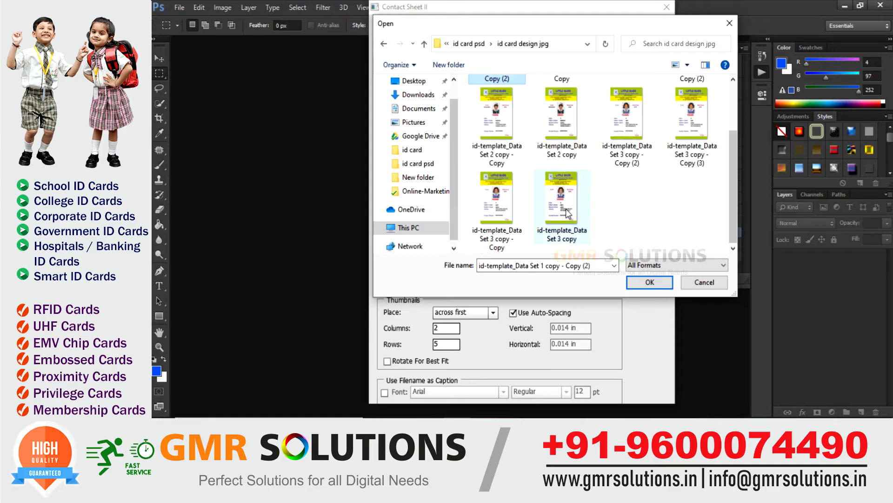
key("ctrl+a")
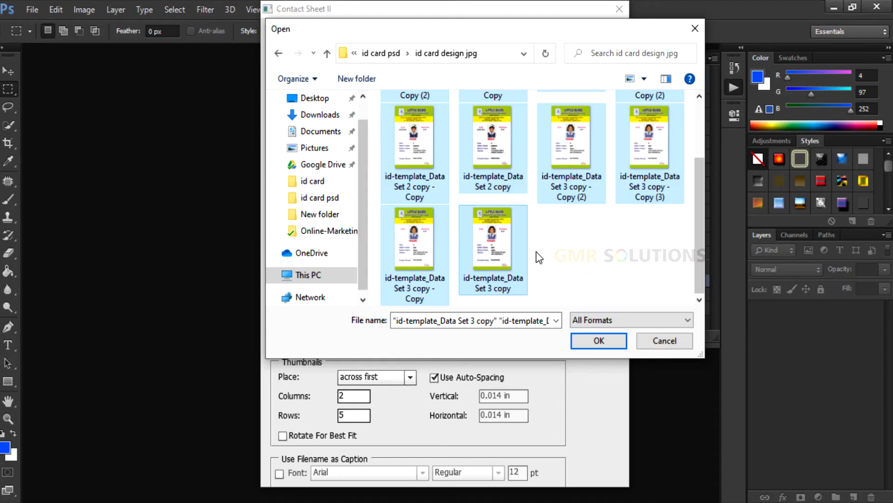
left_click(598, 342)
left_click(338, 88)
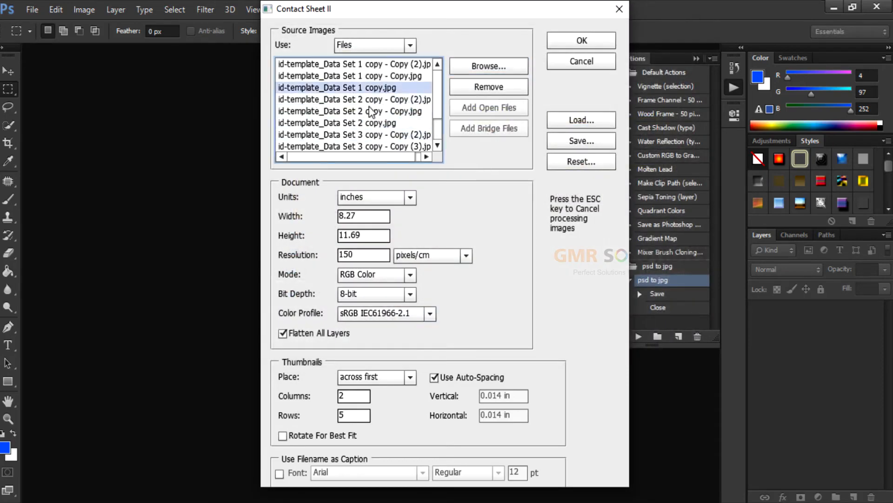
left_click(392, 123)
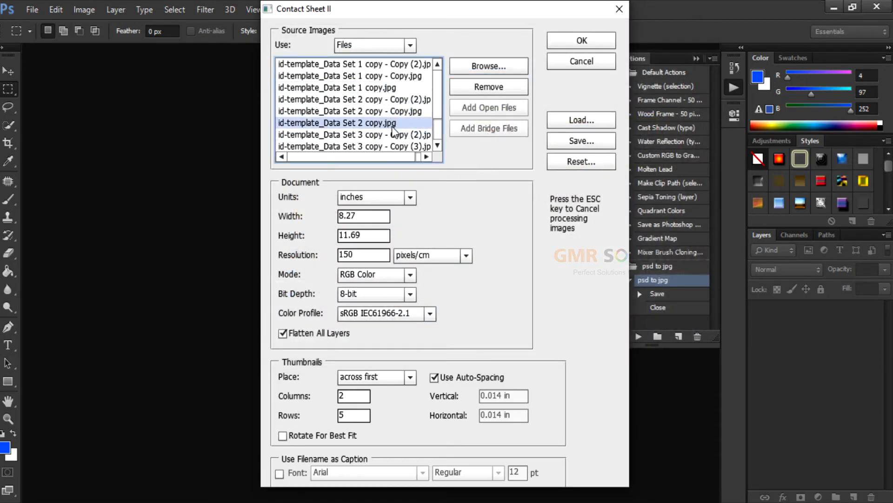
Step: Keep the contact sheet units in inches and set the document's width to 11.69 and its height to 8.27
left_click(359, 202)
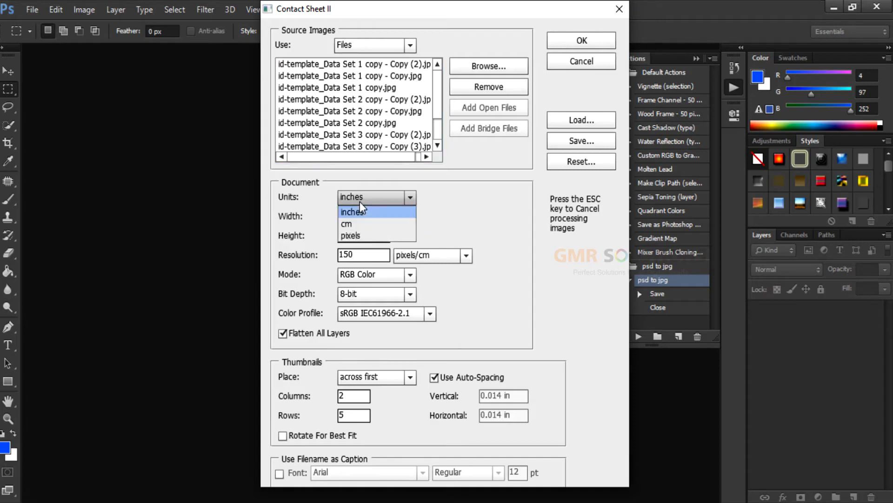
left_click(381, 197)
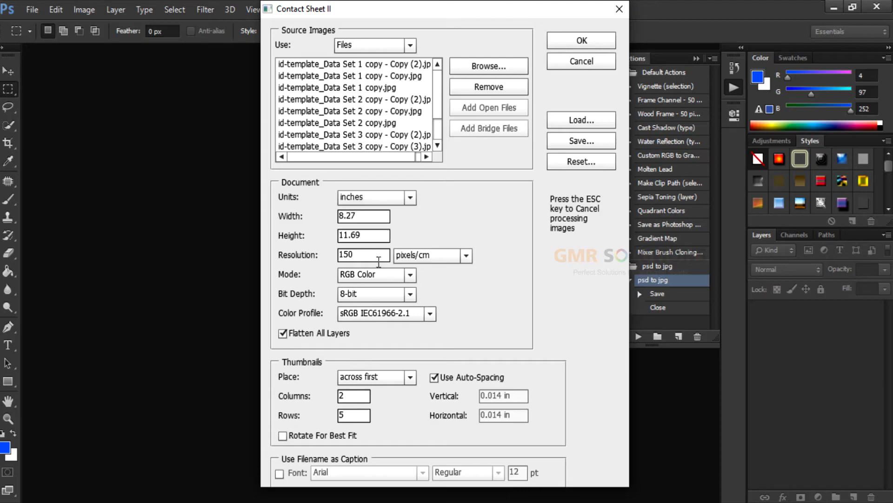
left_click(379, 193)
left_click(366, 215)
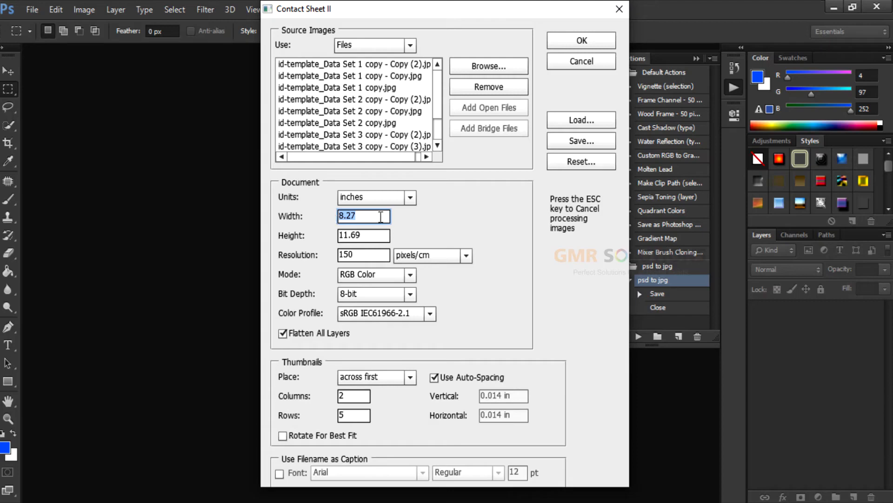
left_click(375, 235)
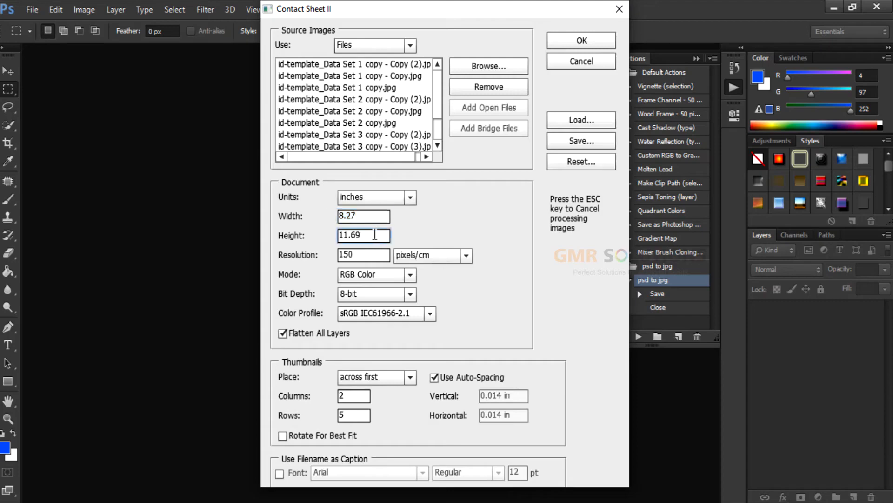
left_click_drag(375, 235, 333, 232)
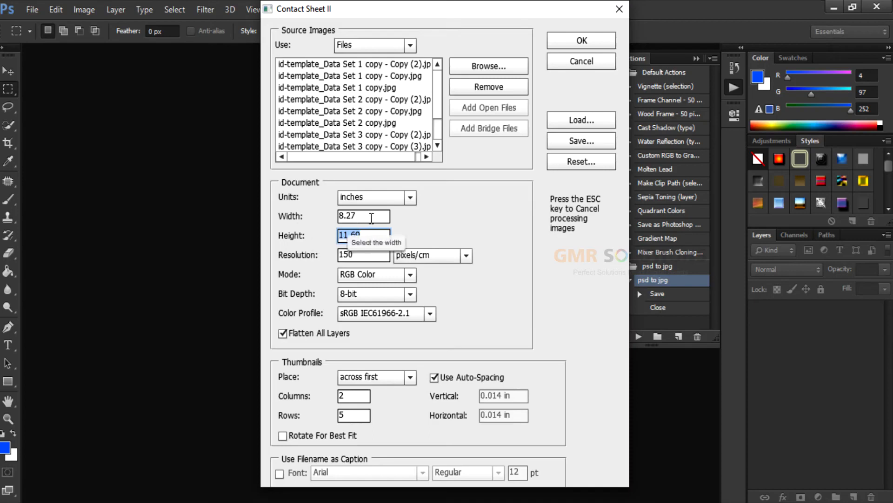
left_click(376, 215)
left_click_drag(375, 215, 332, 221)
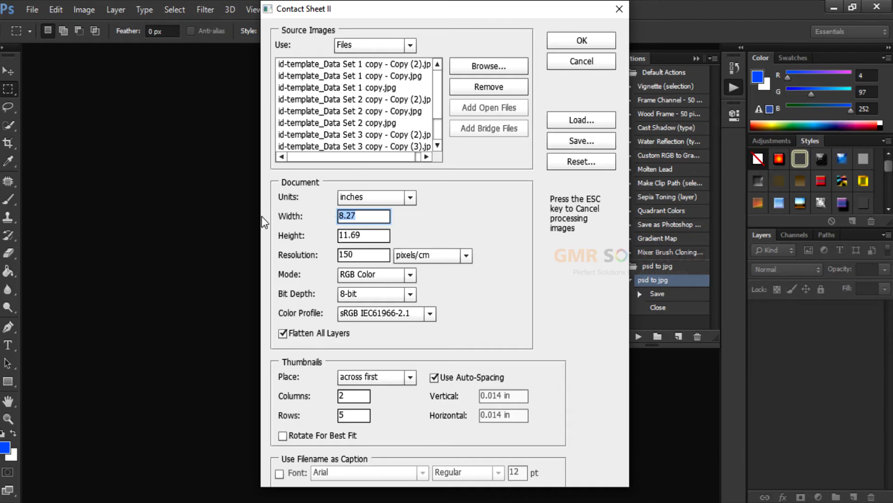
type("11.69")
key("Tab")
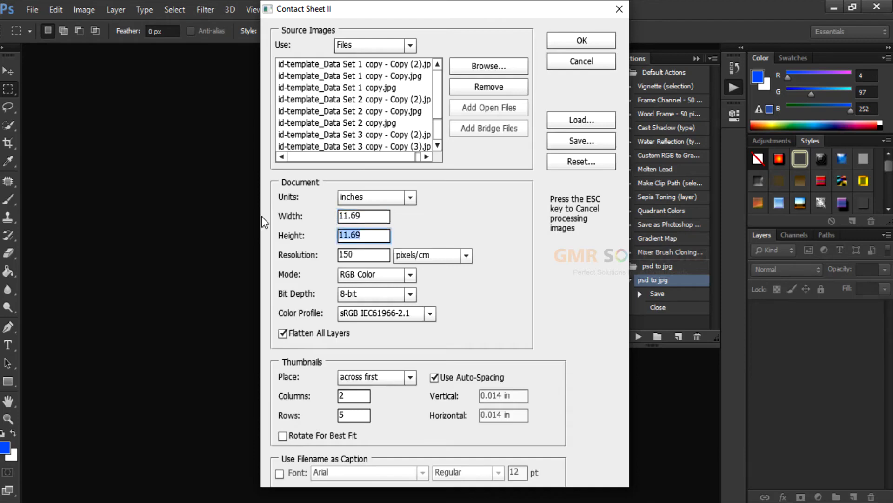
type("8.27")
left_click(368, 219)
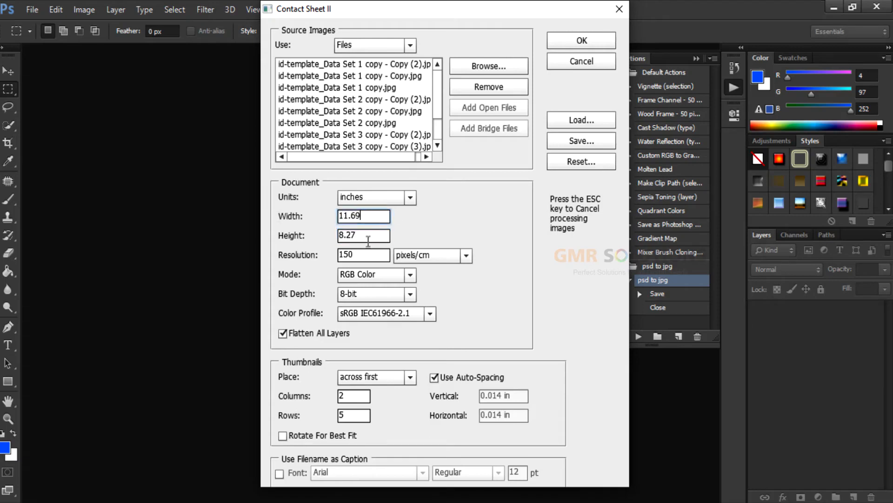
left_click(362, 256)
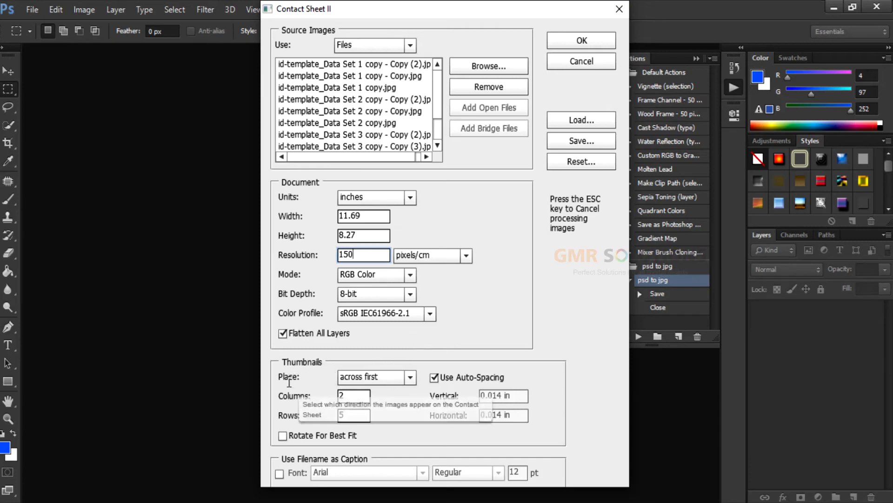
Step: Choose across first as the placement order of the contact sheet thumbnails
left_click_drag(289, 378, 321, 380)
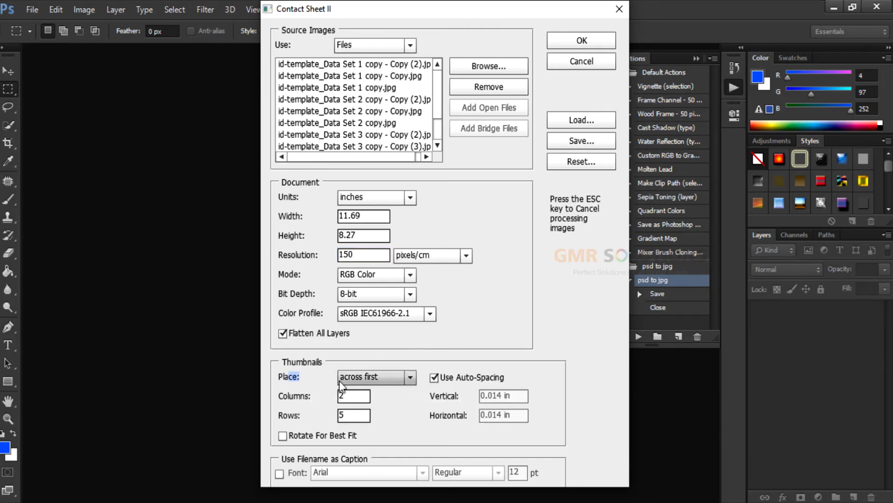
left_click(408, 378)
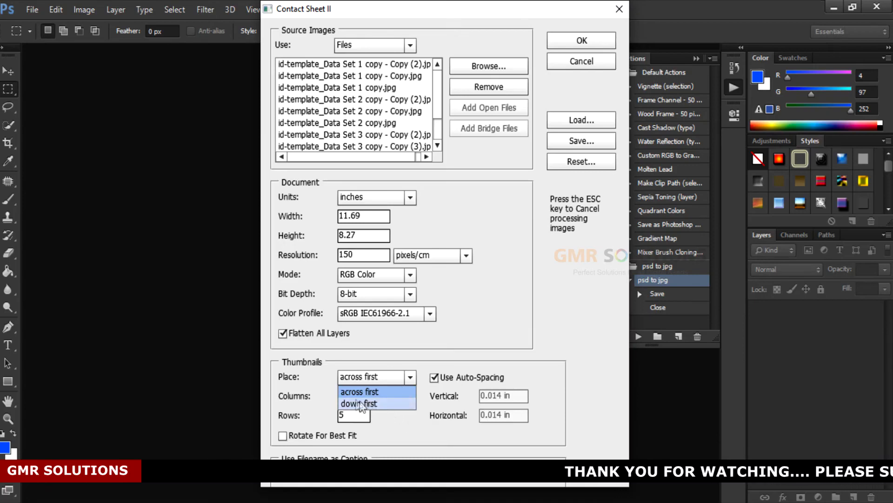
left_click(396, 392)
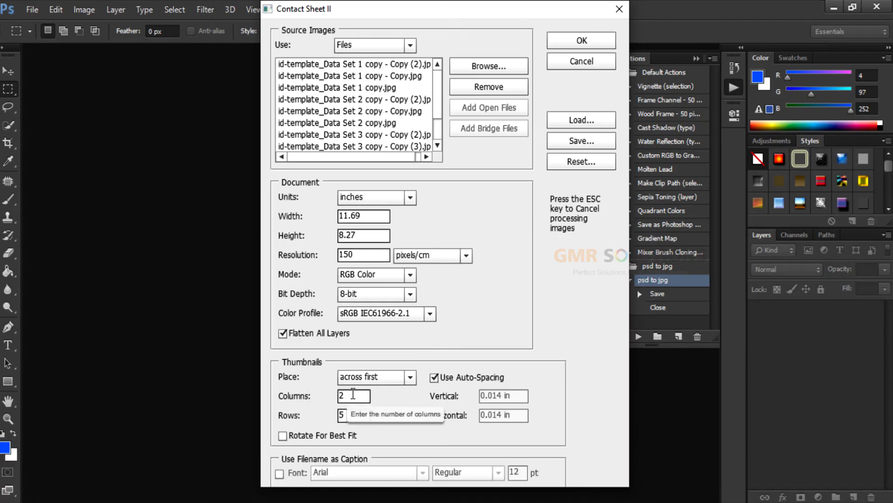
Step: Set the contact sheet thumbnails to 5 columns and 2 rows
double_click(340, 396)
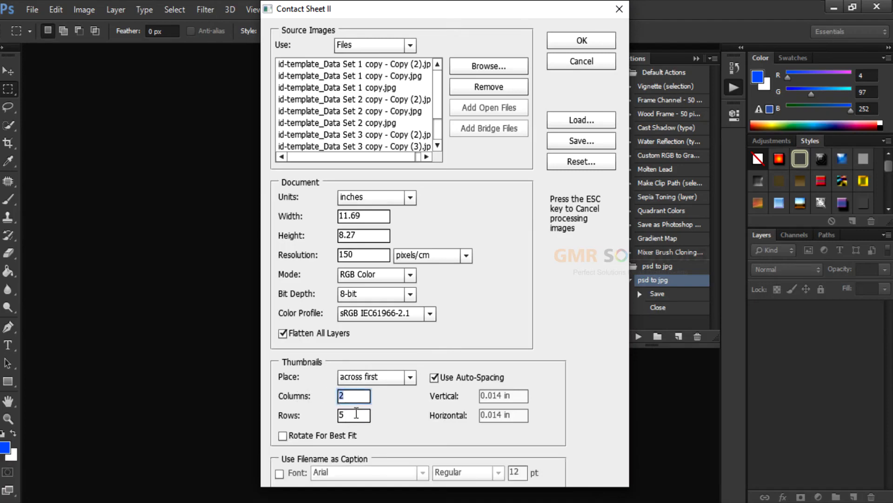
left_click(356, 413)
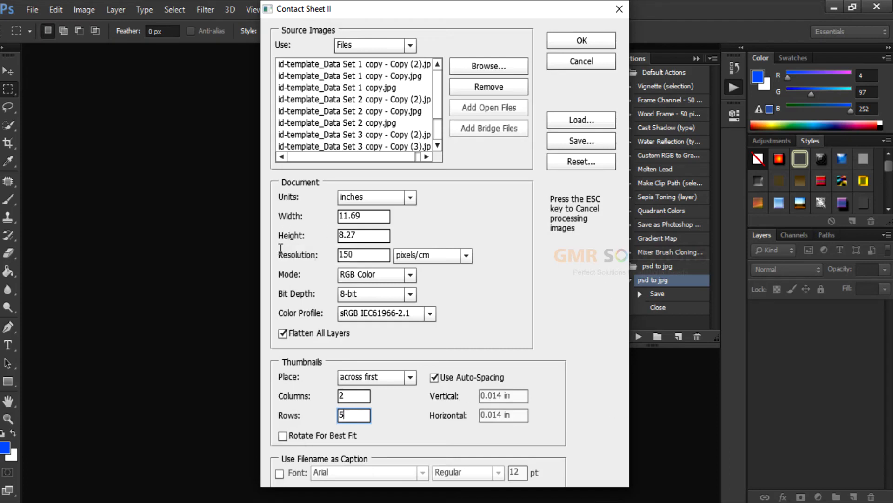
left_click(355, 396)
type("5")
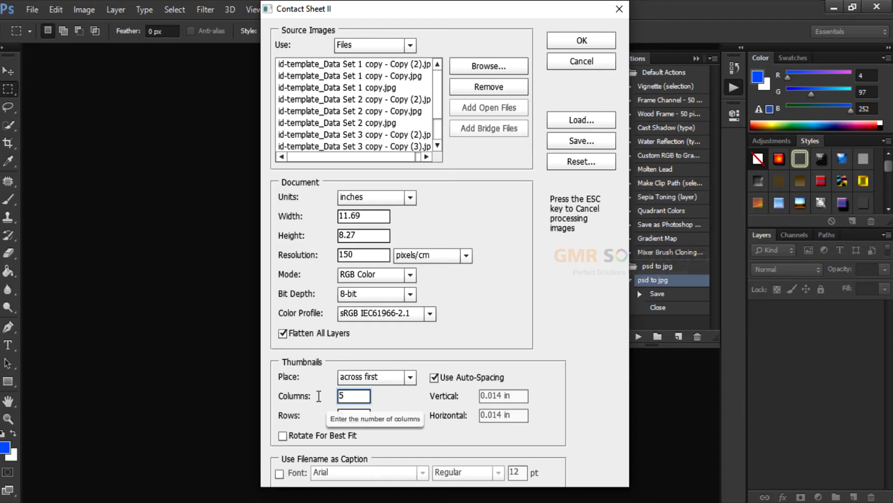
key("Tab")
type("2")
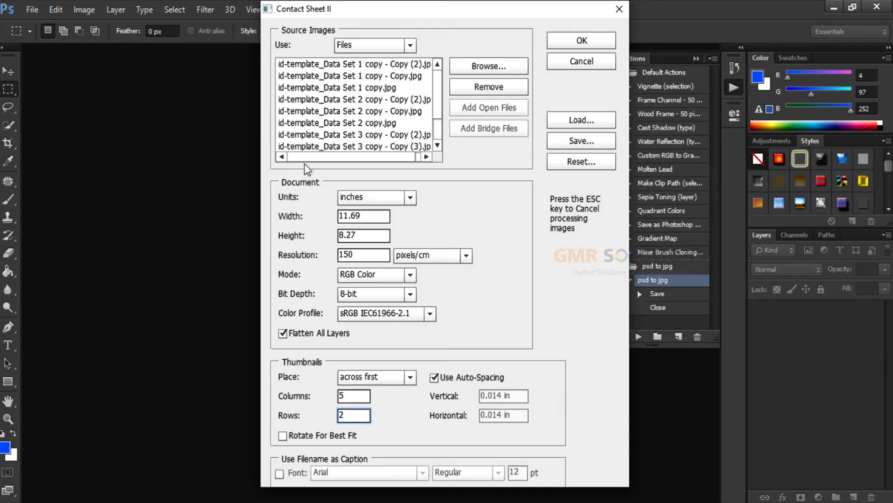
left_click(352, 395)
double_click(352, 396)
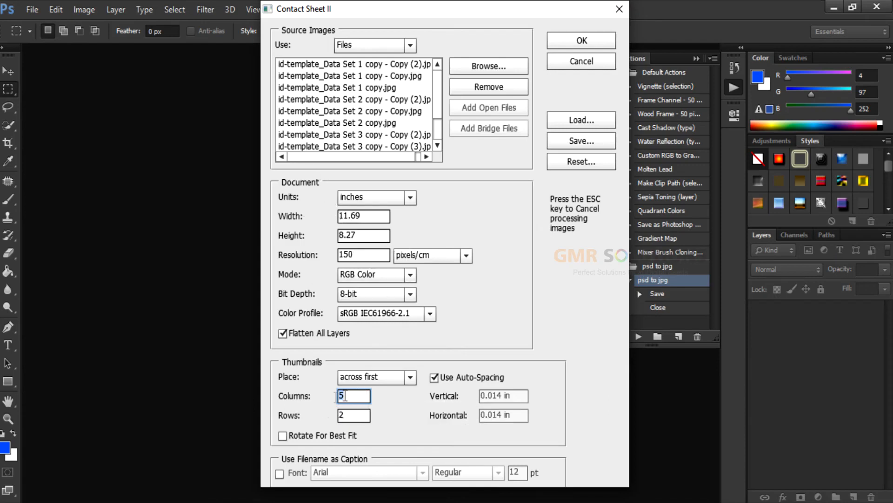
left_click(355, 414)
type("2")
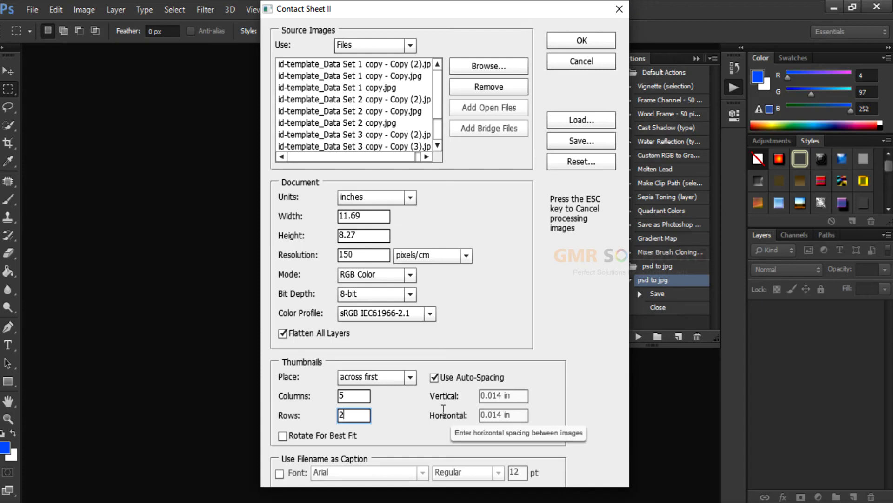
Step: Generate the contact sheet with filename captions turned off, and collapse the Actions panel
left_click(280, 474)
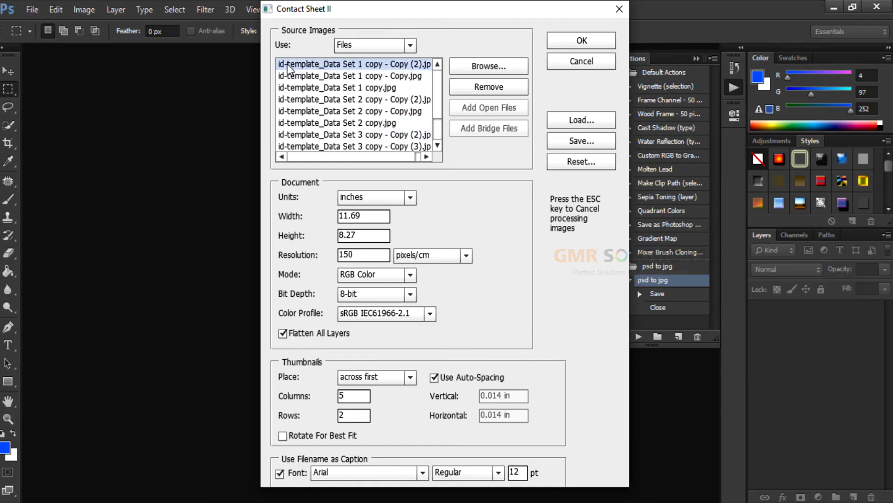
left_click(279, 473)
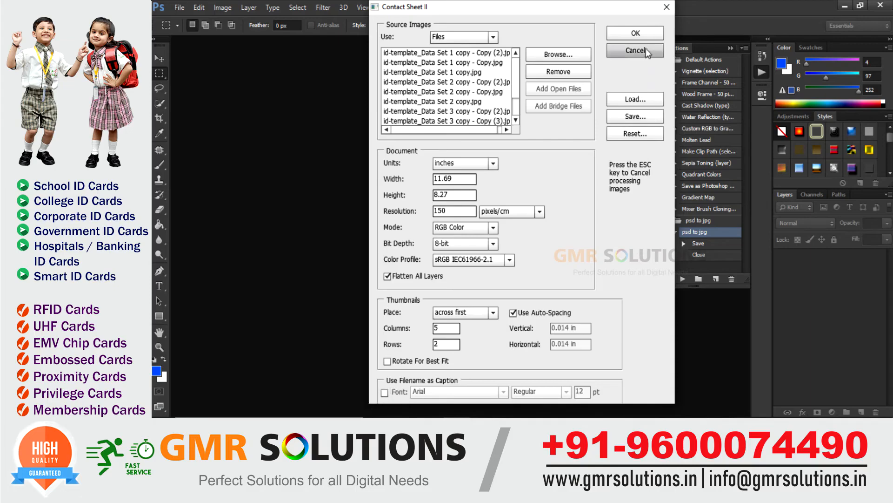
left_click(647, 35)
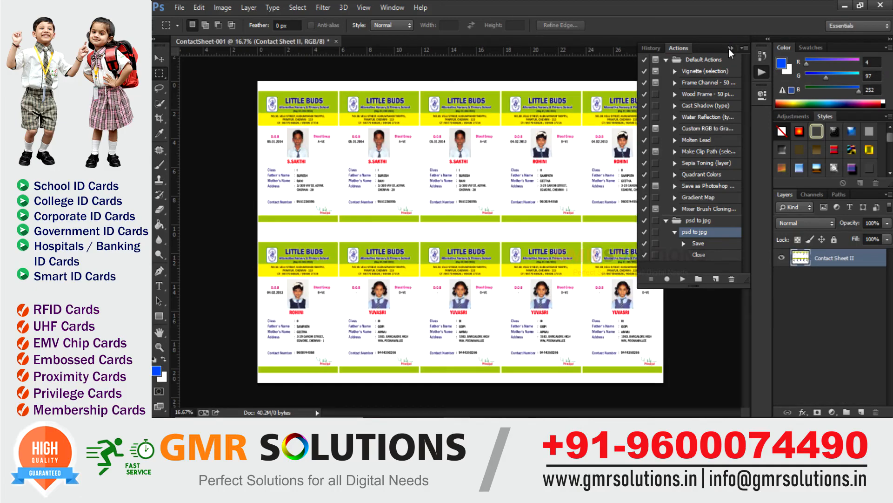
left_click(729, 48)
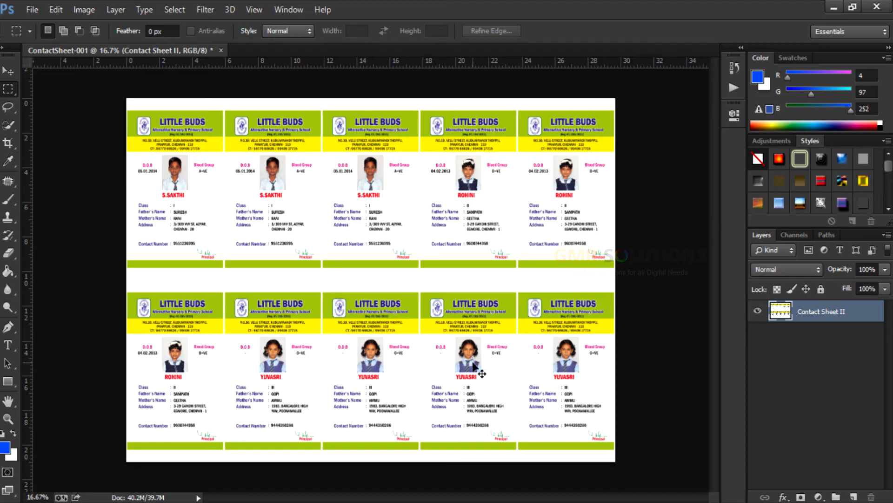
Step: Preview the contact sheet in the print settings without printing, and close the document without saving it
key("ctrl+p")
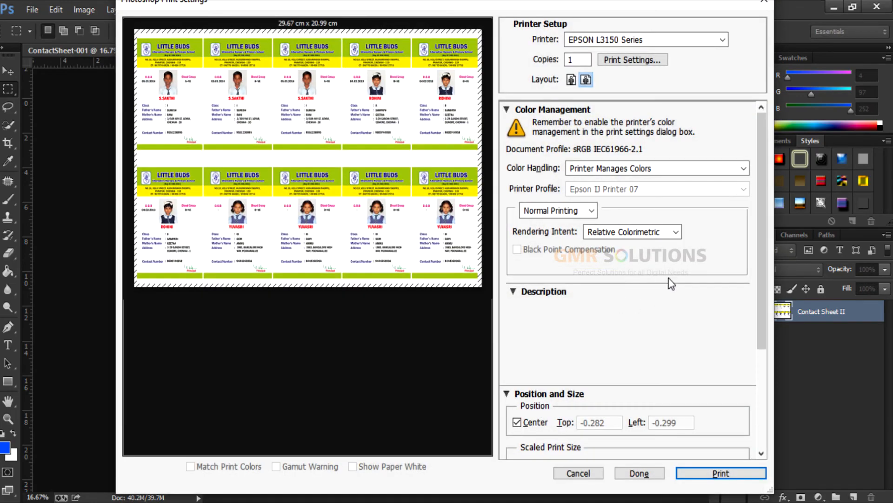
key("Escape")
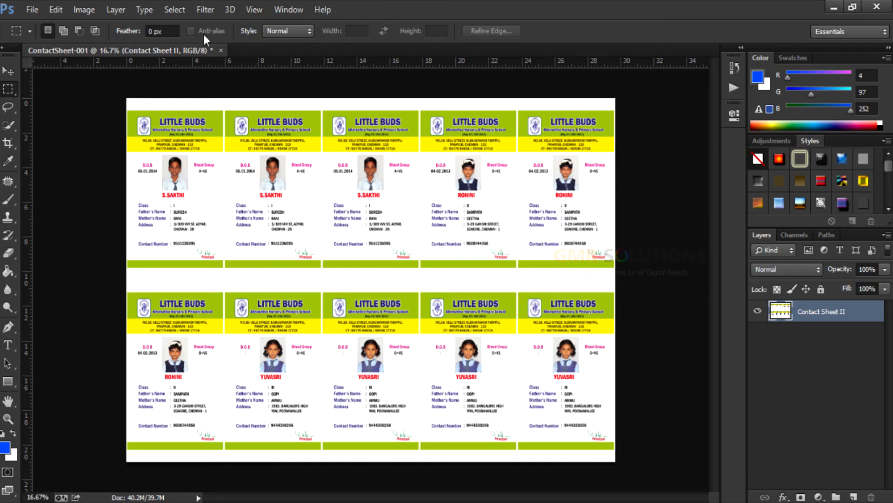
left_click(221, 51)
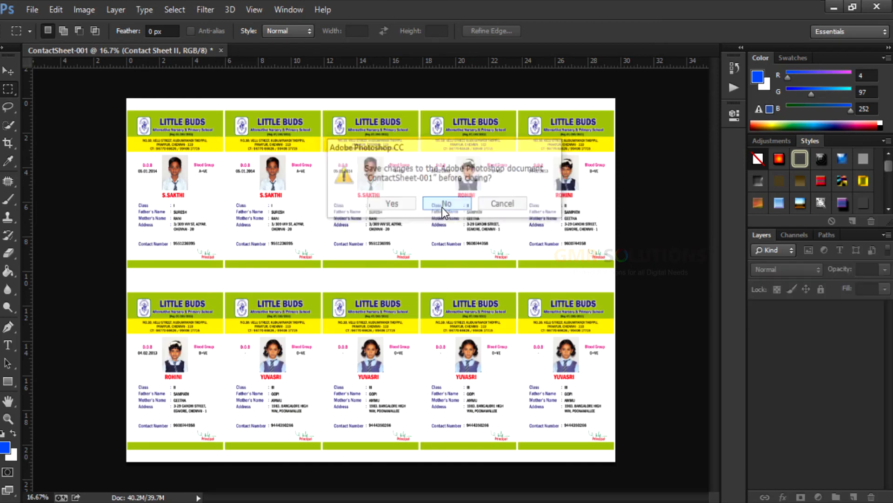
left_click(443, 205)
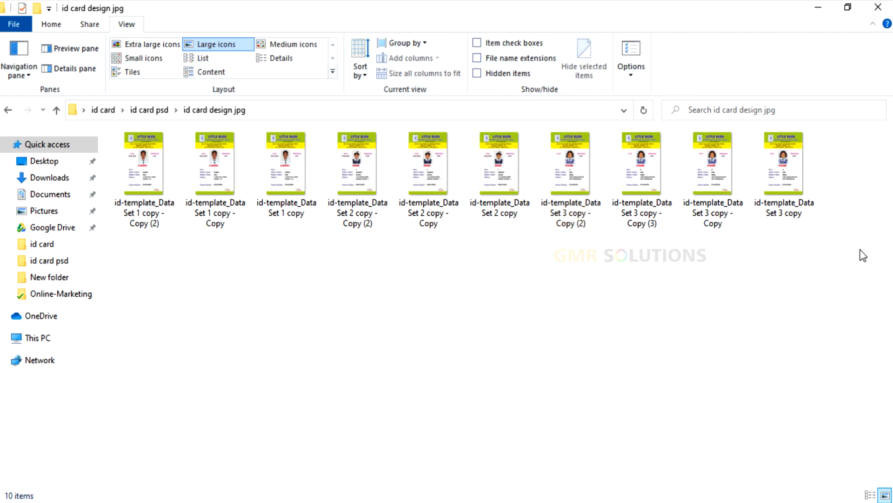
Step: Switch to the id card design jpg folder in File Explorer and rotate all the ID card JPEGs clockwise
left_click_drag(860, 249, 132, 160)
right_click(132, 160)
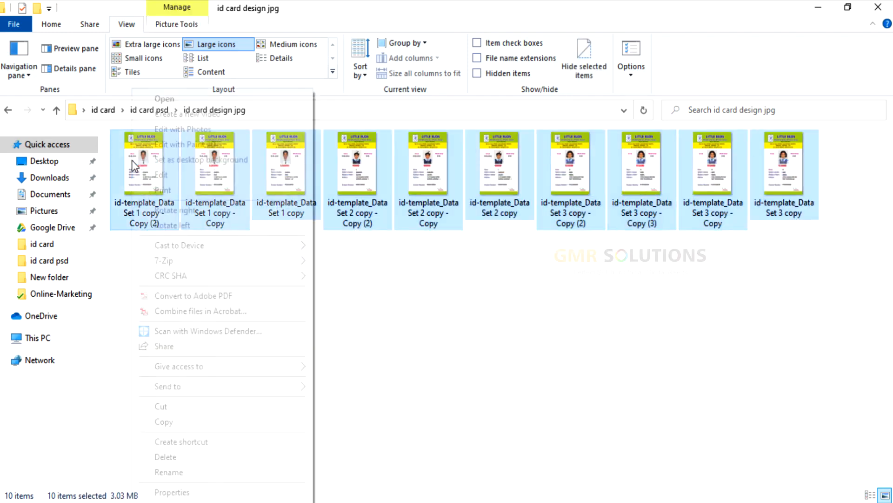
left_click(198, 210)
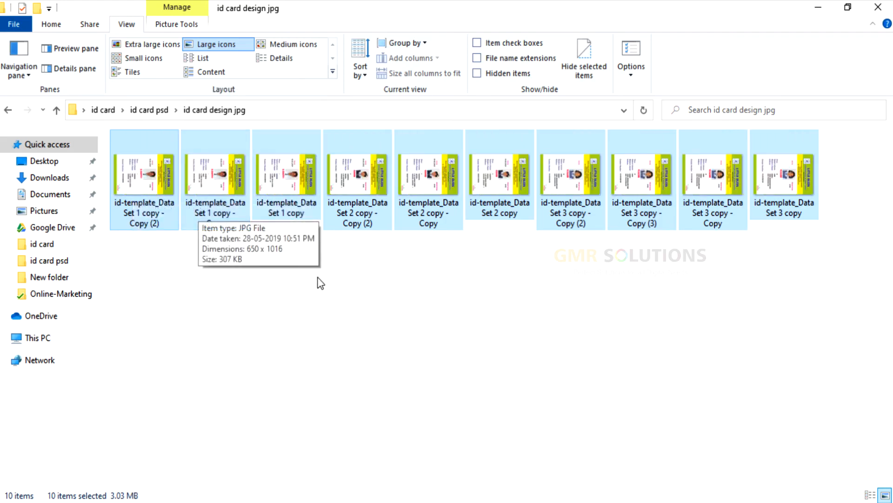
left_click(397, 267)
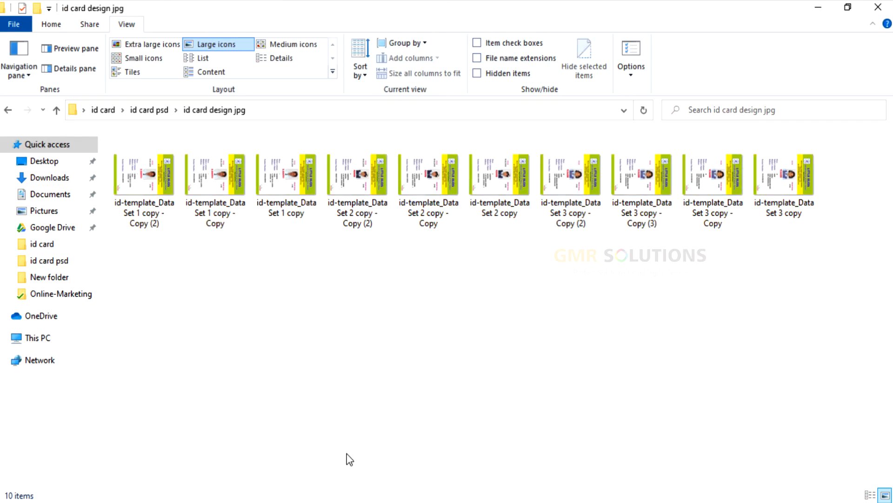
Step: Switch to Photoshop and start a Contact Sheet II with all the rotated JPEGs from the id card design jpg folder as source images
left_click(349, 502)
left_click(25, 8)
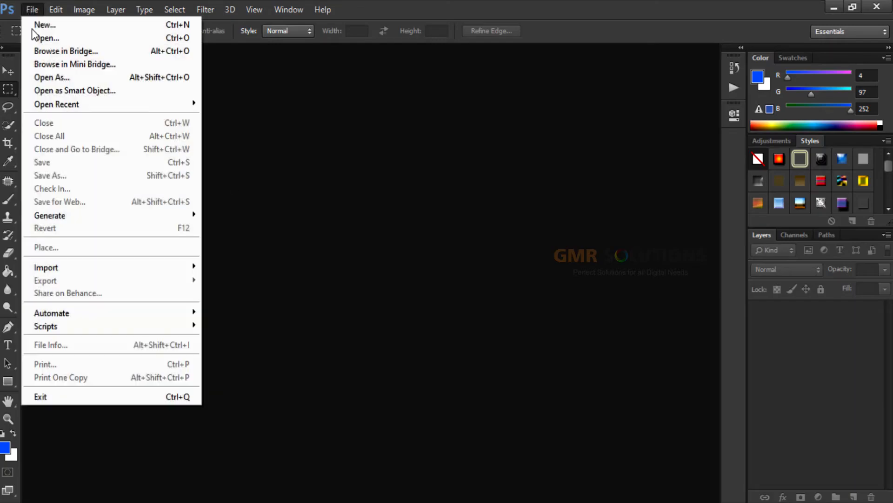
mouse_move(187, 314)
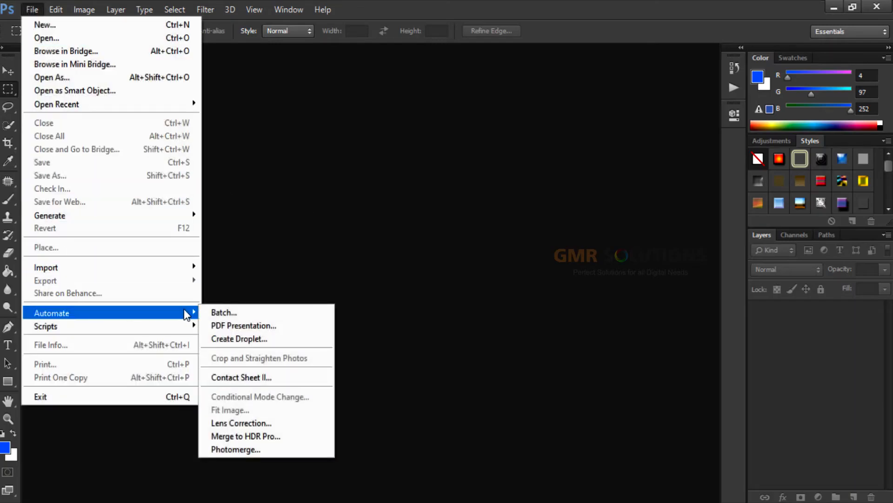
left_click(275, 374)
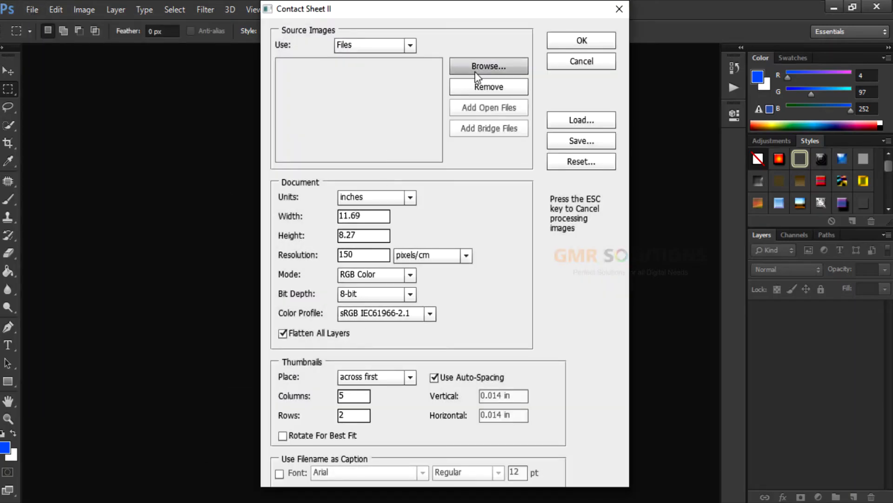
left_click(489, 67)
left_click(412, 150)
key("ctrl+a")
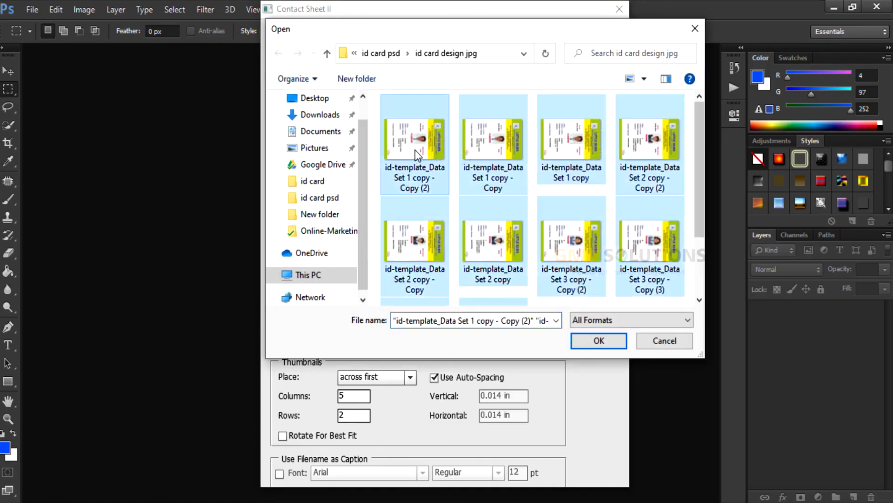
left_click(609, 342)
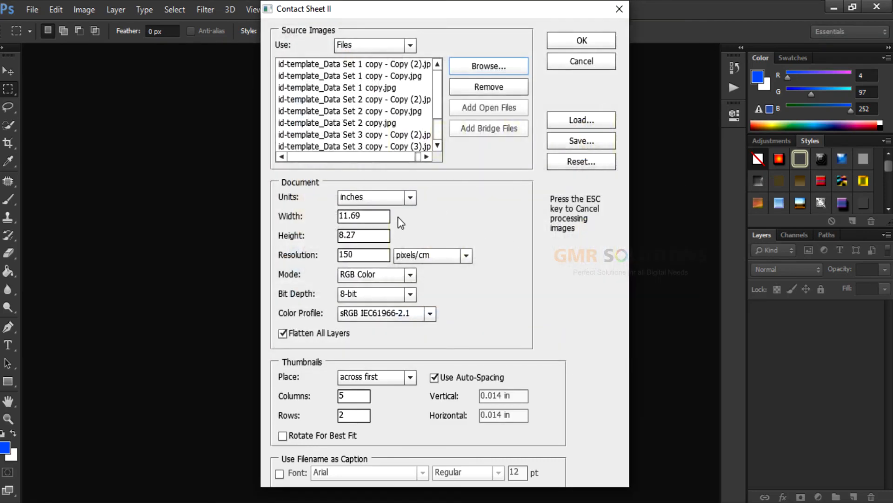
Step: Set the contact sheet document to 8.27 inches wide and 11.69 inches high
left_click_drag(370, 215, 333, 217)
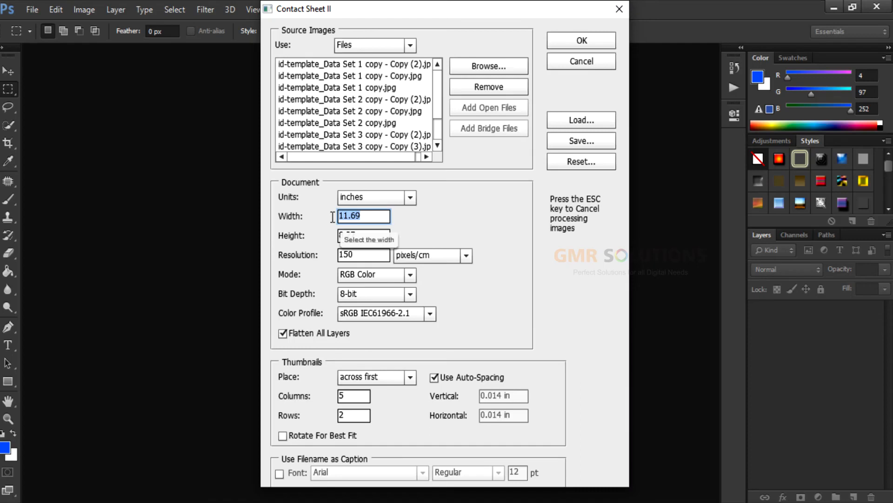
type("8.27")
key("Tab")
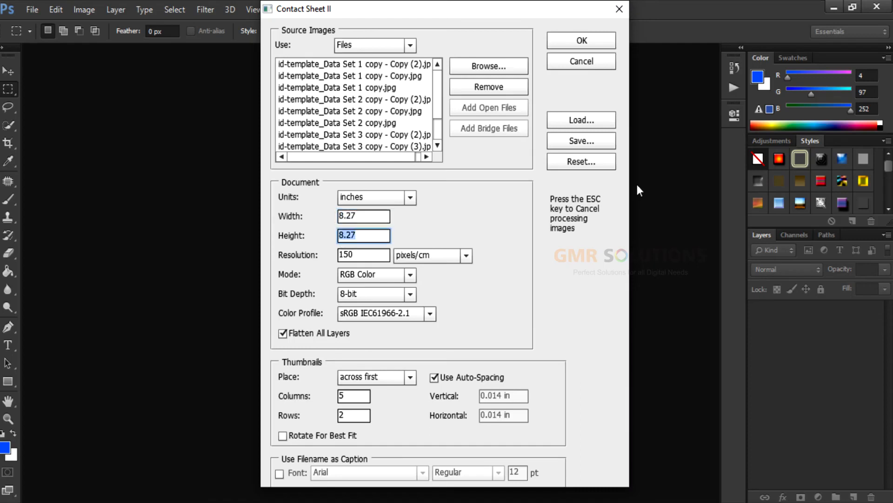
type("11.69")
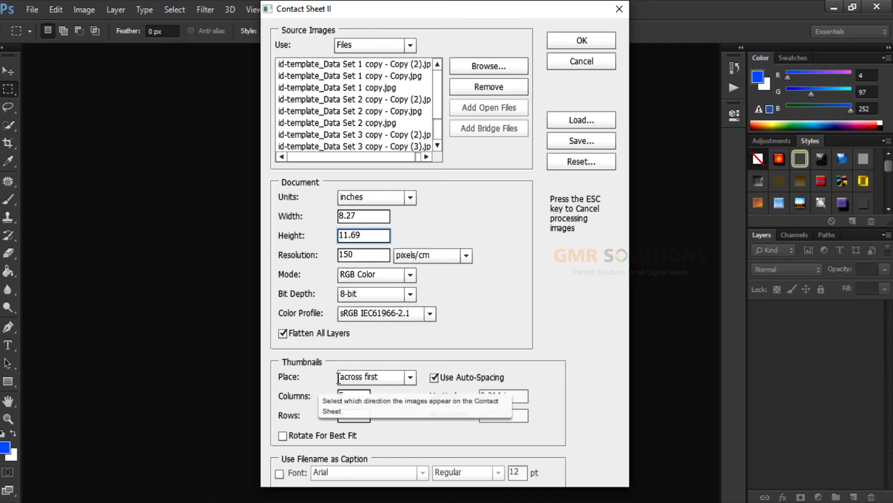
Step: Set the thumbnails to 2 columns and 5 rows, and generate the contact sheet
double_click(342, 395)
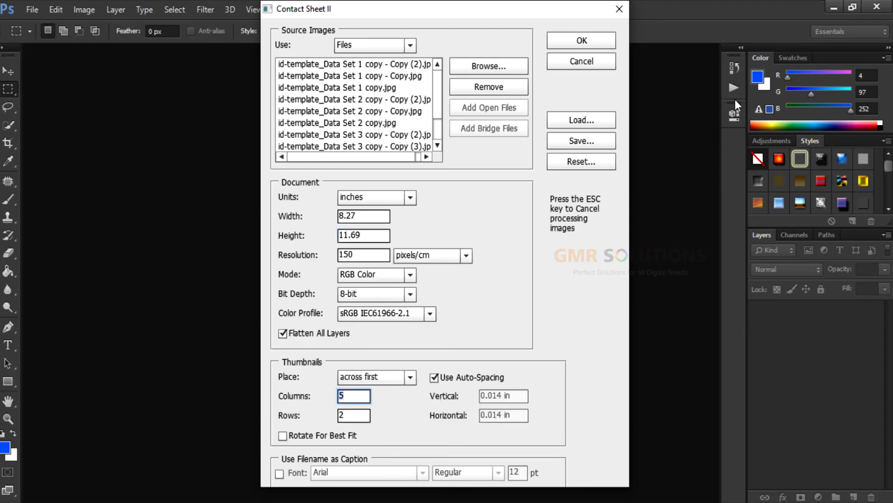
type("2")
key("Tab")
type("5")
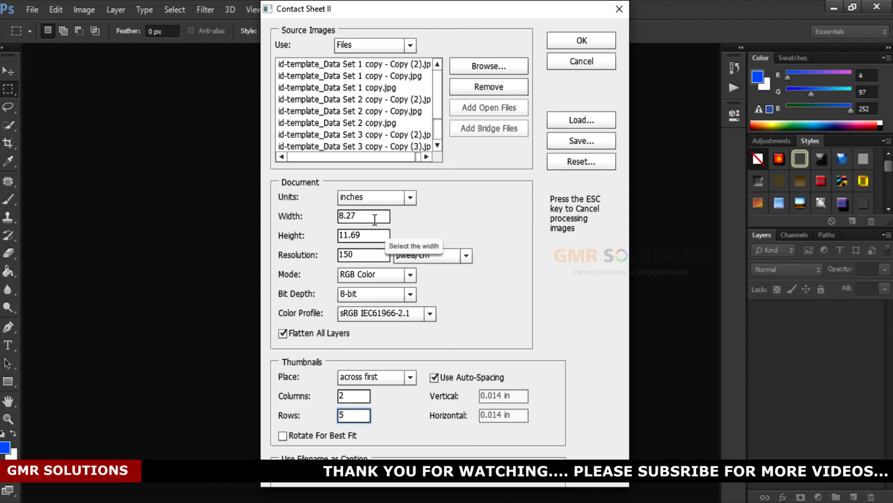
left_click_drag(378, 236, 341, 240)
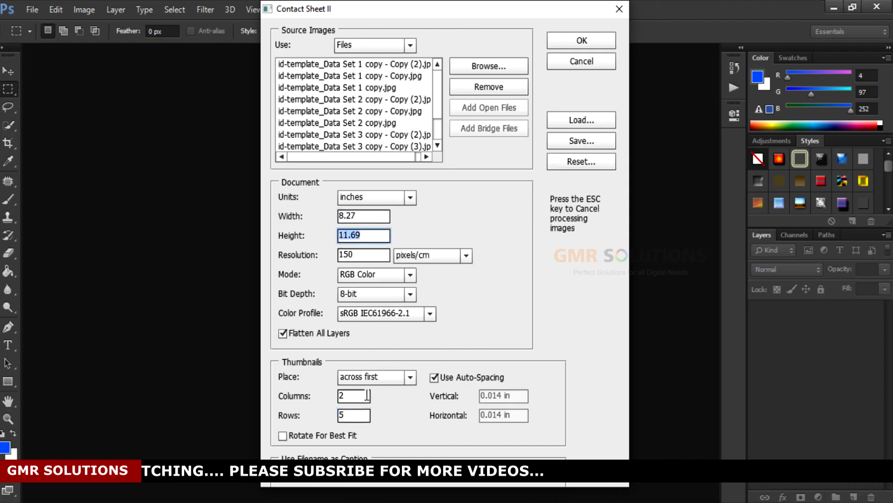
left_click(577, 42)
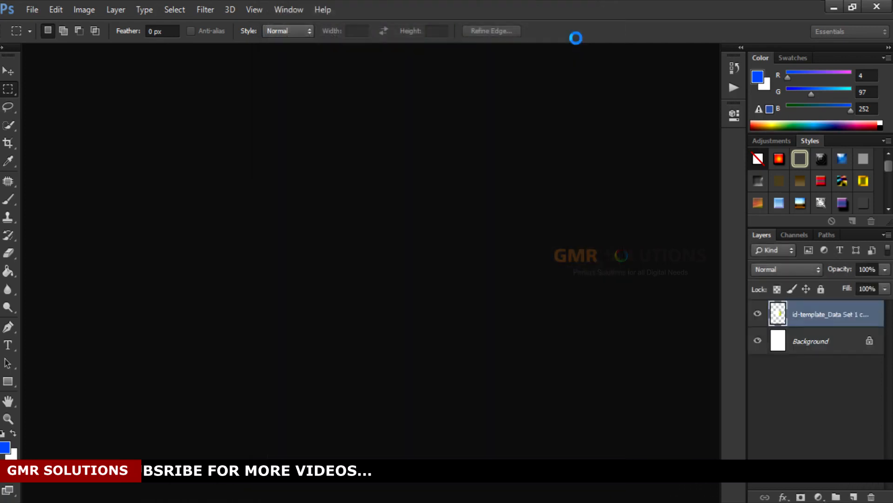